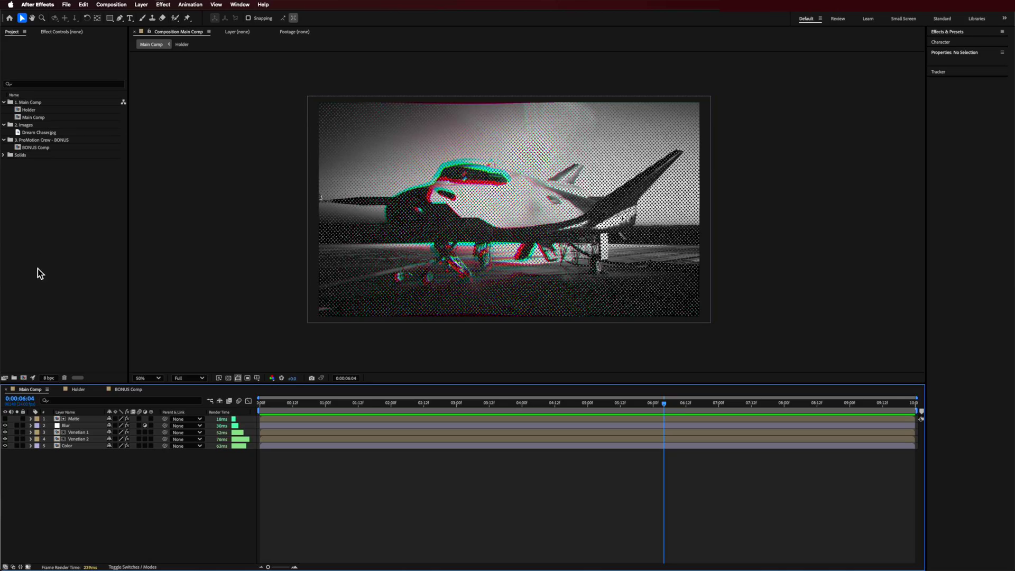
# Create a new composition, Comp 1, with default settings.
pyautogui.rightClick(38, 271)
pyautogui.click(47, 276)
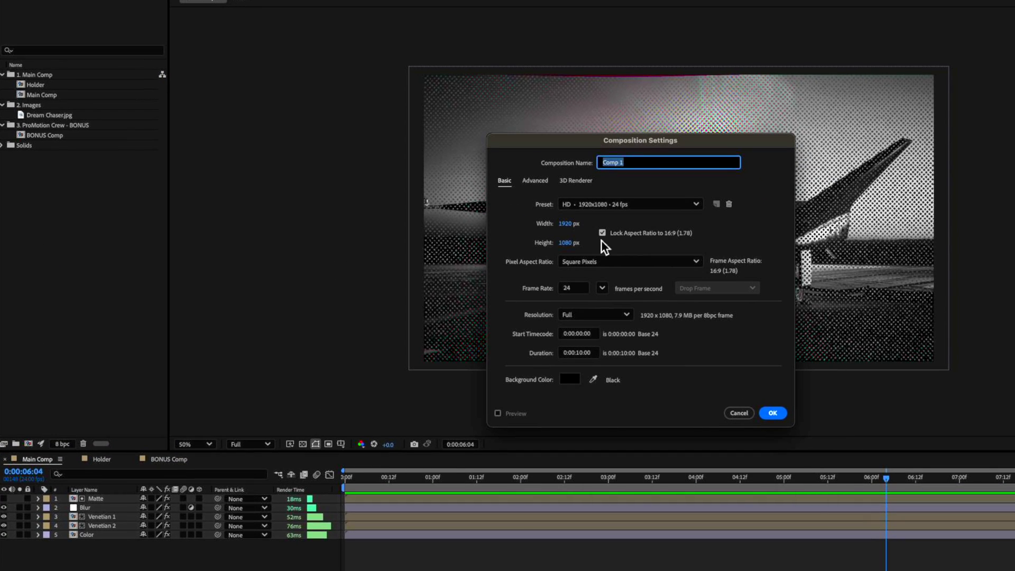
pyautogui.click(773, 413)
# Duplicate Comp 1 with Cmd+D and rename the copy Holder.
pyautogui.rightClick(26, 147)
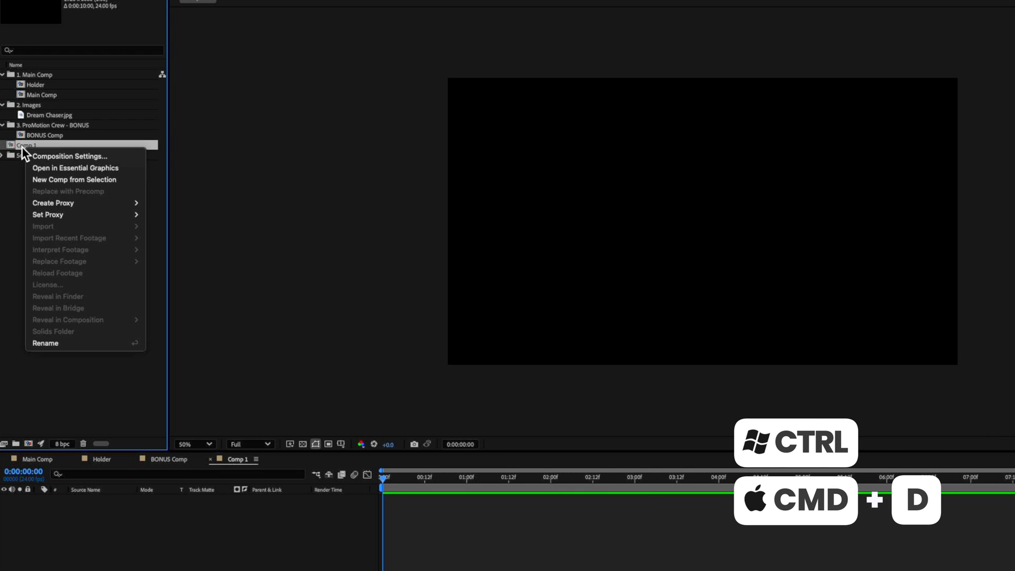
pyautogui.click(22, 147)
pyautogui.press('super+d')
pyautogui.rightClick(30, 157)
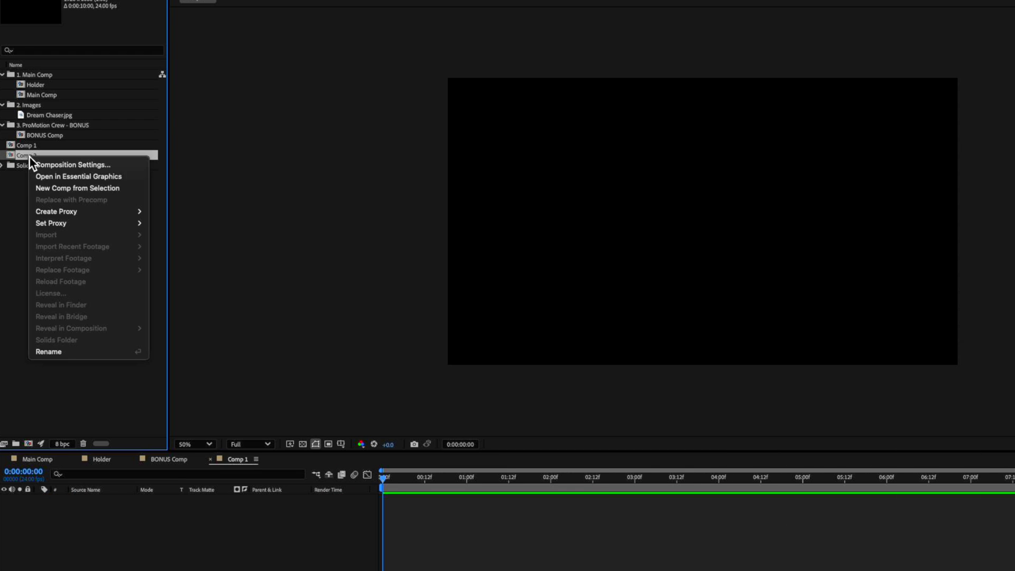
pyautogui.click(56, 352)
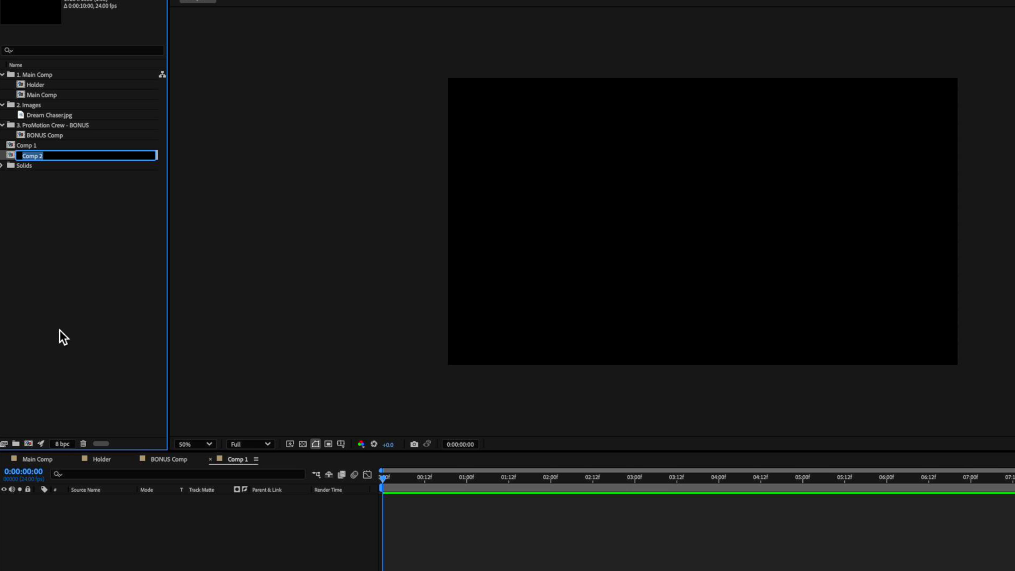
pyautogui.write('Holder')
pyautogui.click(62, 336)
# Place Dream Chaser.jpg in the Holder comp, scaled to 160% to fill the width.
pyautogui.doubleClick(28, 157)
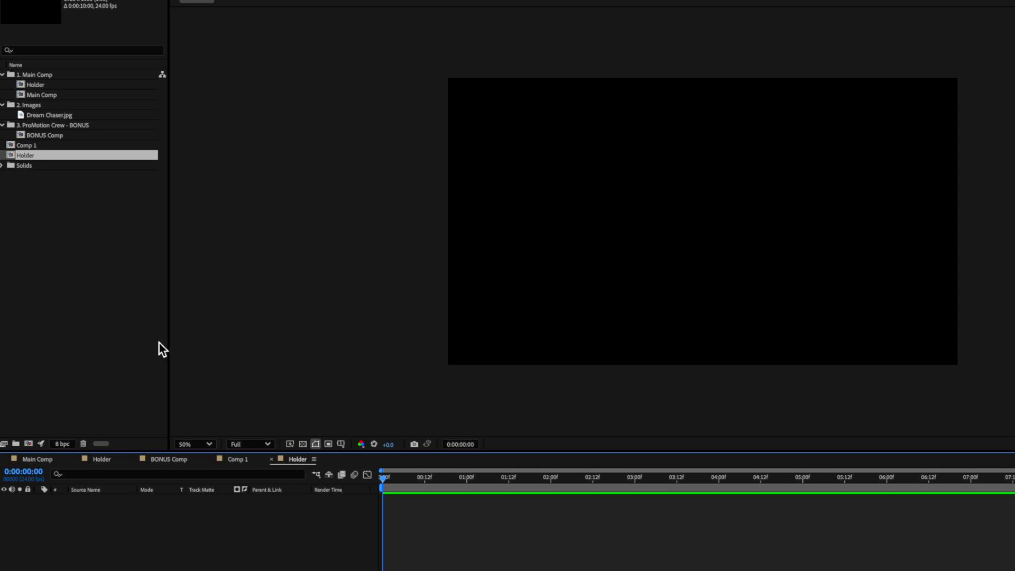
pyautogui.doubleClick(37, 116)
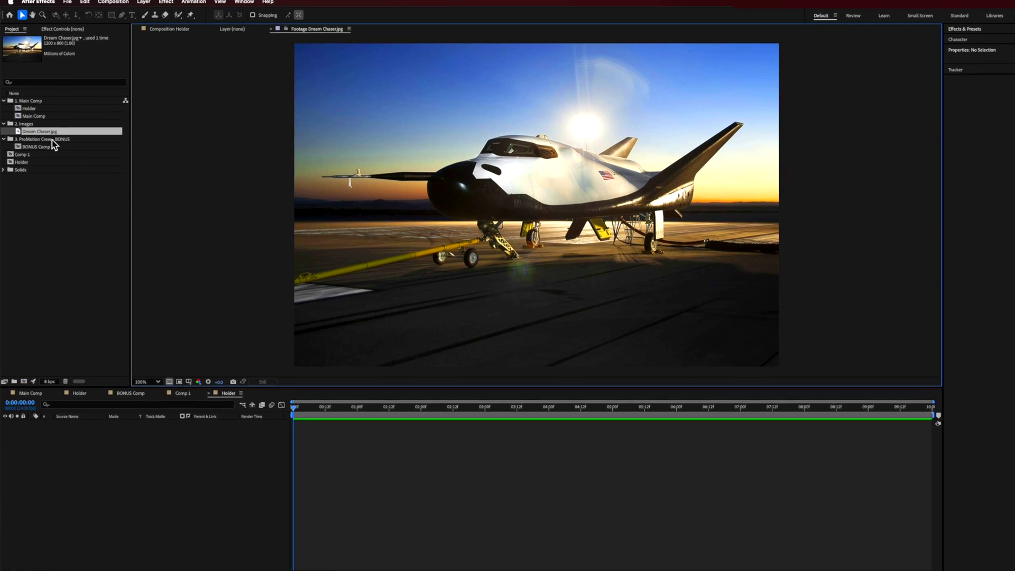
pyautogui.moveTo(40, 131); pyautogui.dragTo(71, 429)
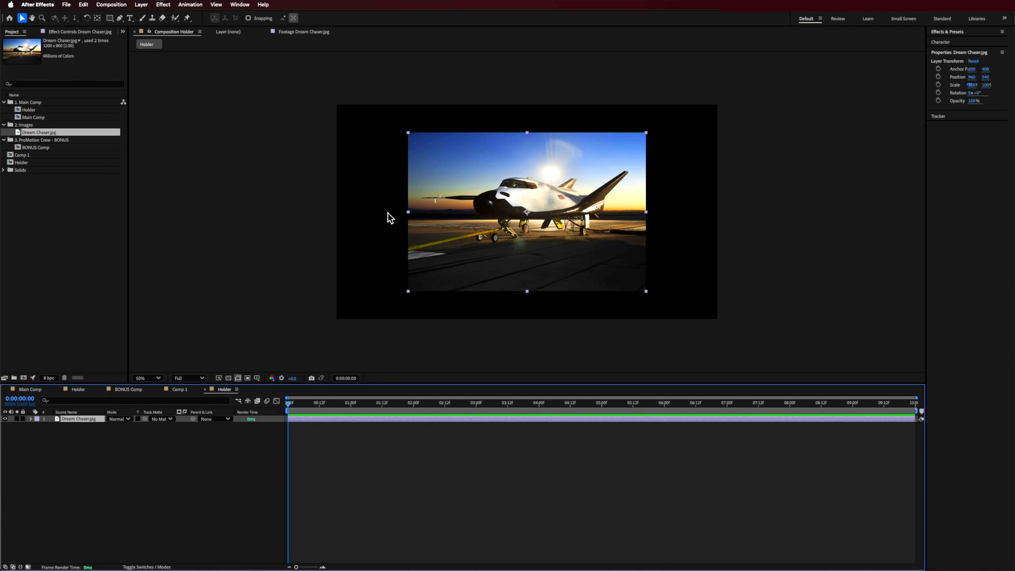
pyautogui.moveTo(411, 214); pyautogui.dragTo(339, 229)
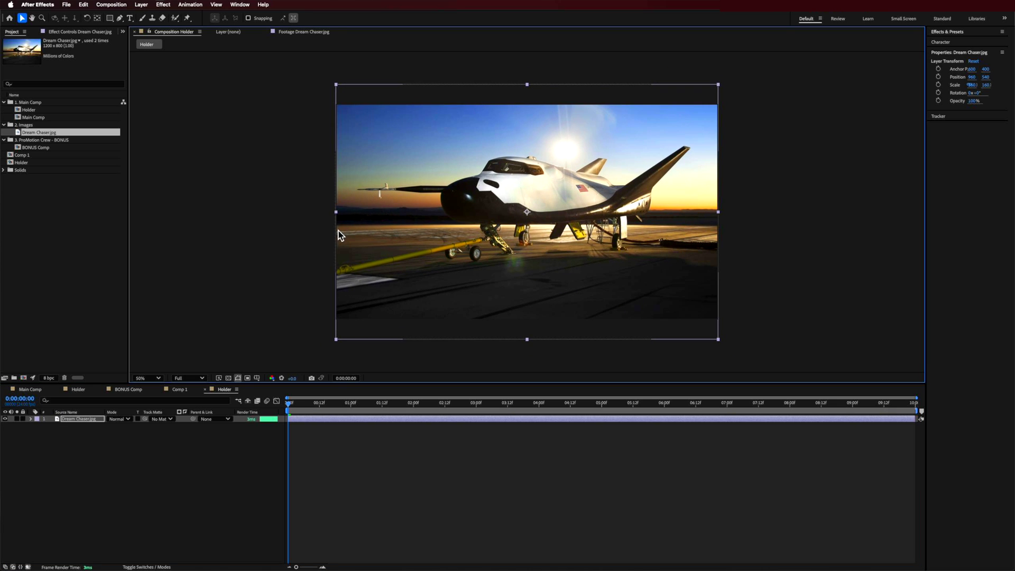
pyautogui.click(852, 228)
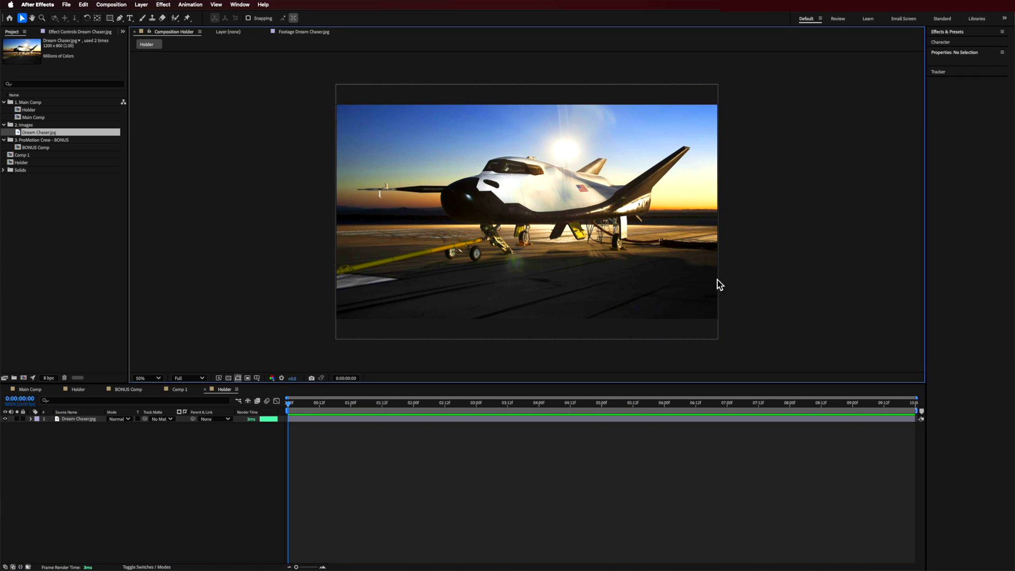
pyautogui.click(180, 389)
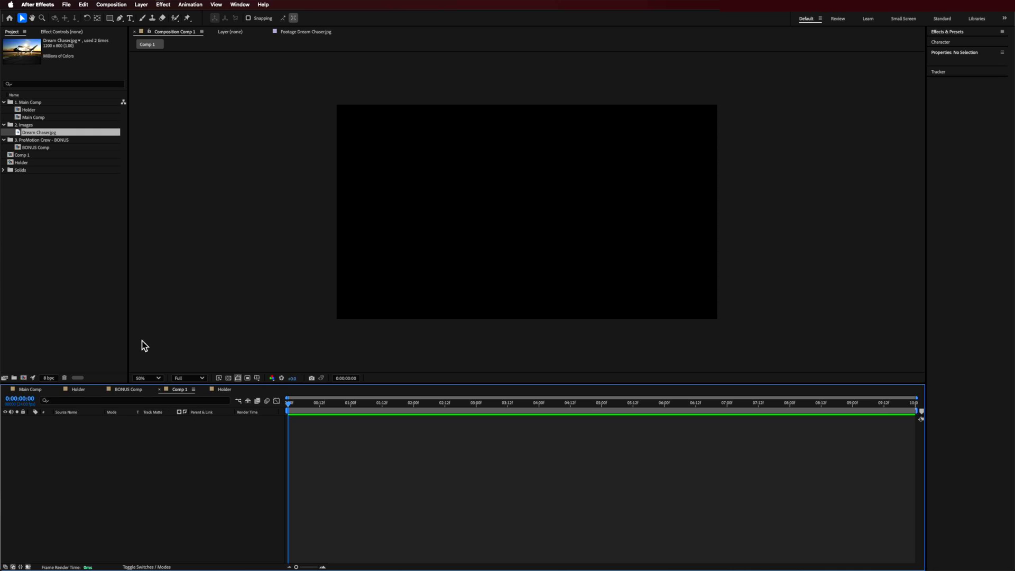
# Add Holder to Comp 1, apply Tint for black-and-white, and raise the Curves highlight point.
pyautogui.moveTo(21, 163); pyautogui.dragTo(82, 454)
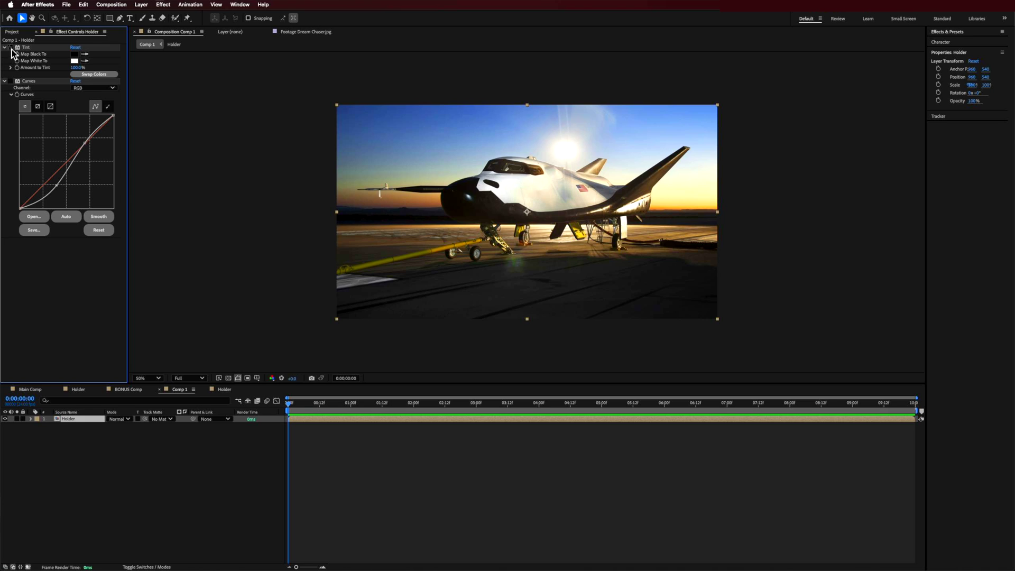
pyautogui.click(11, 48)
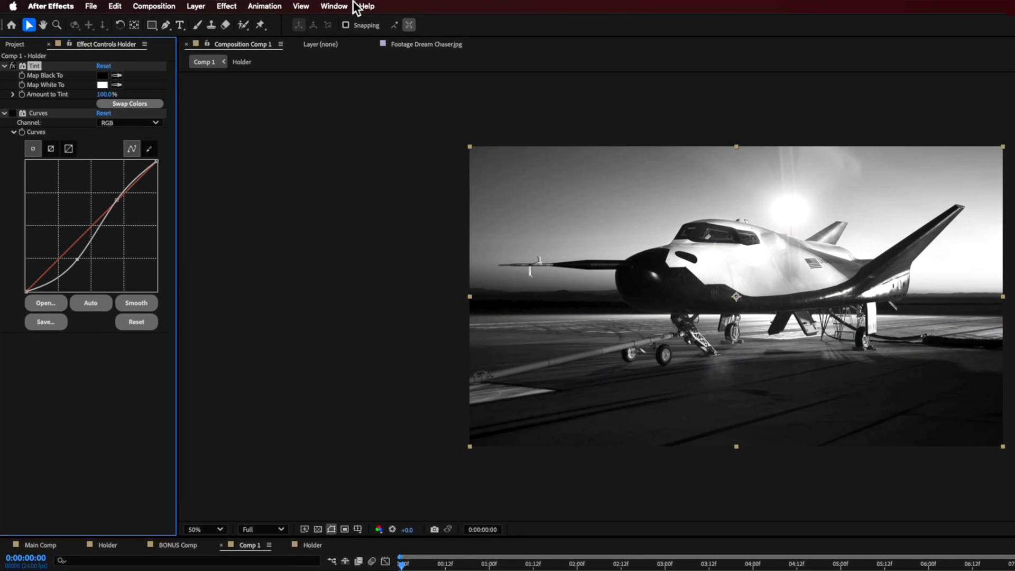
pyautogui.click(264, 4)
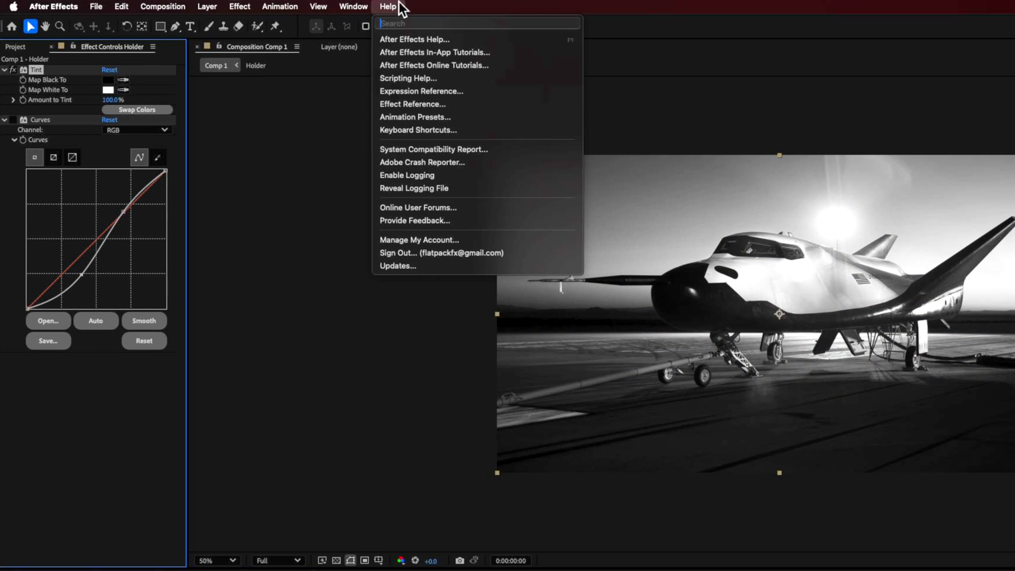
pyautogui.write('tint')
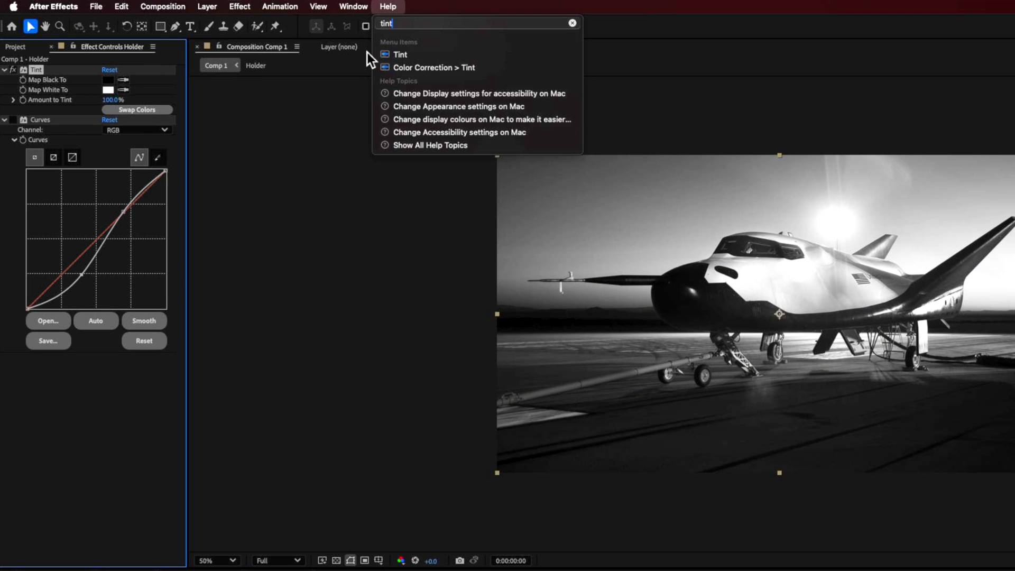
pyautogui.press('Escape')
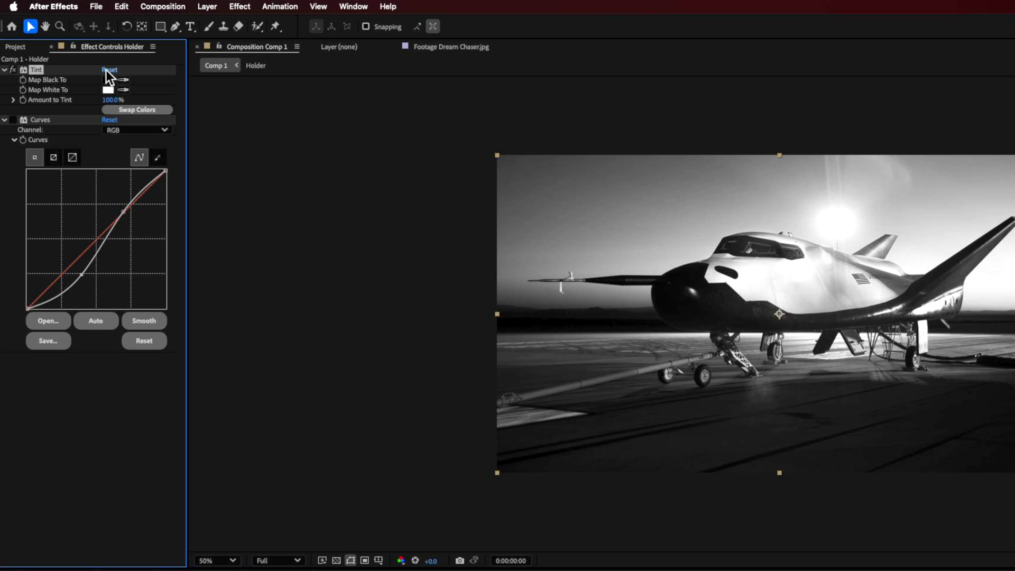
pyautogui.click(17, 122)
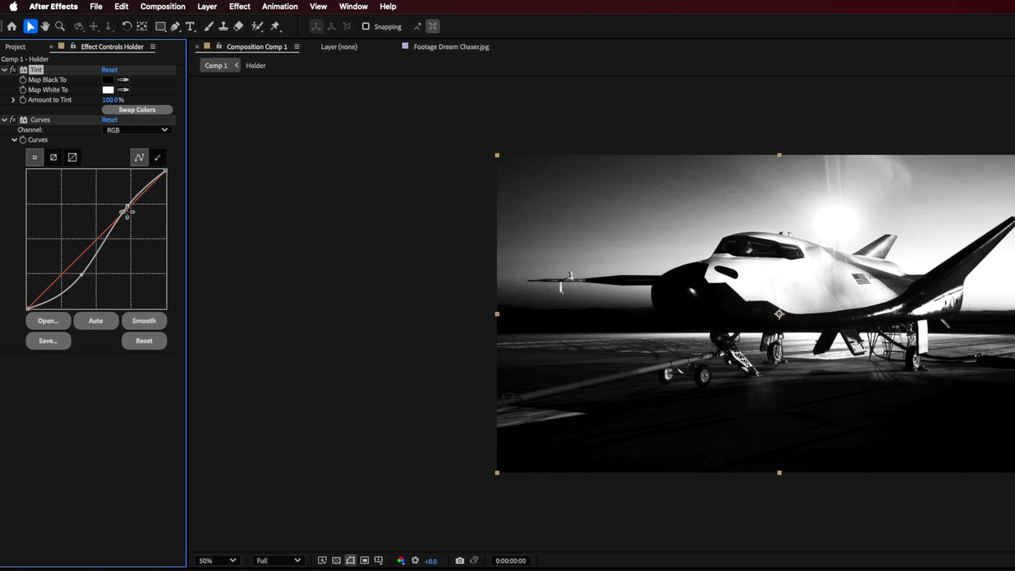
pyautogui.moveTo(128, 213)
pyautogui.mouseDown()
pyautogui.moveTo(117, 208)
pyautogui.moveTo(125, 212)
pyautogui.mouseUp()
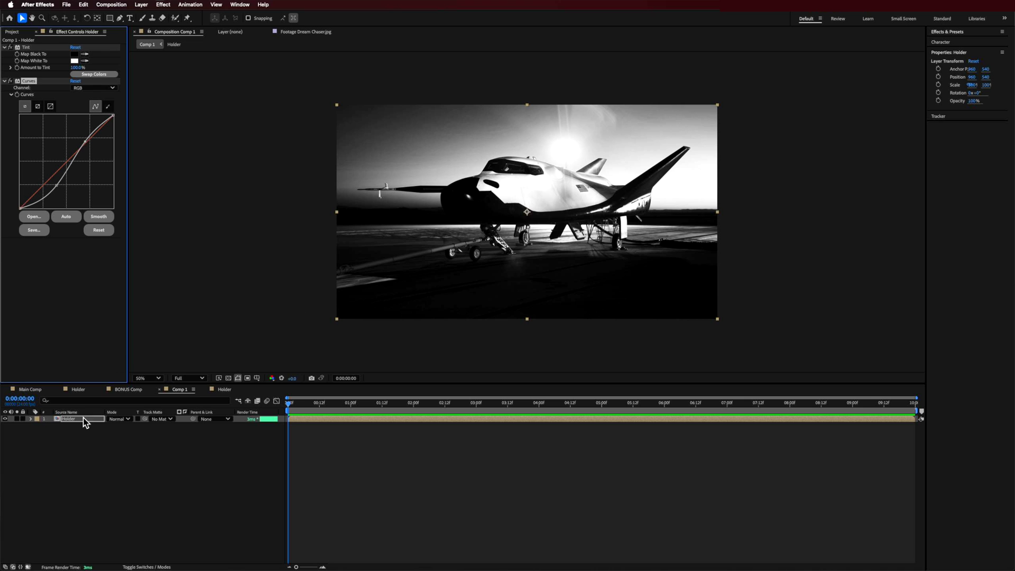
# Rename the Holder layer BG, duplicate it, and name the copy Mate.
pyautogui.rightClick(72, 420)
pyautogui.click(96, 547)
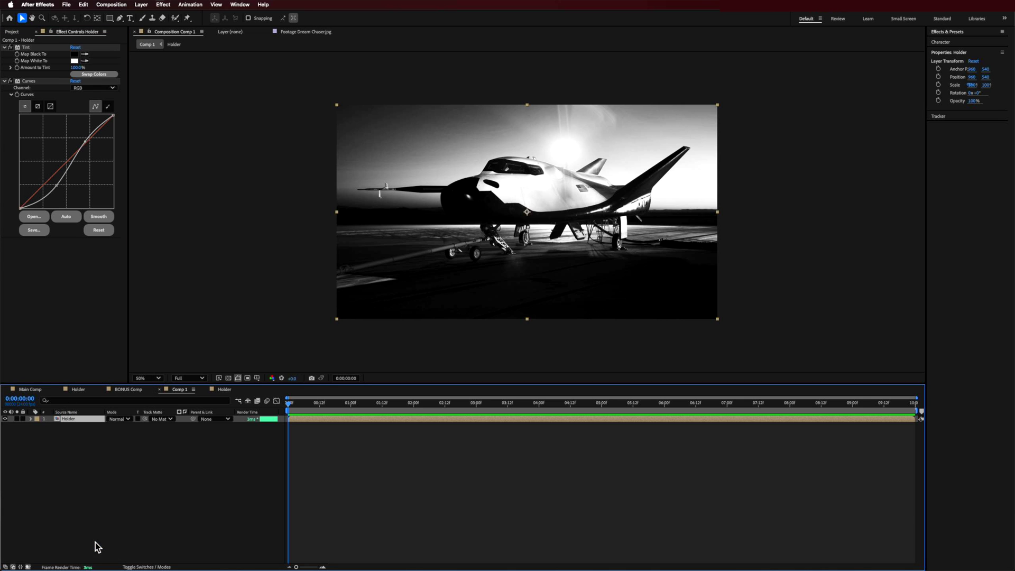
pyautogui.write('BG')
pyautogui.press('Return')
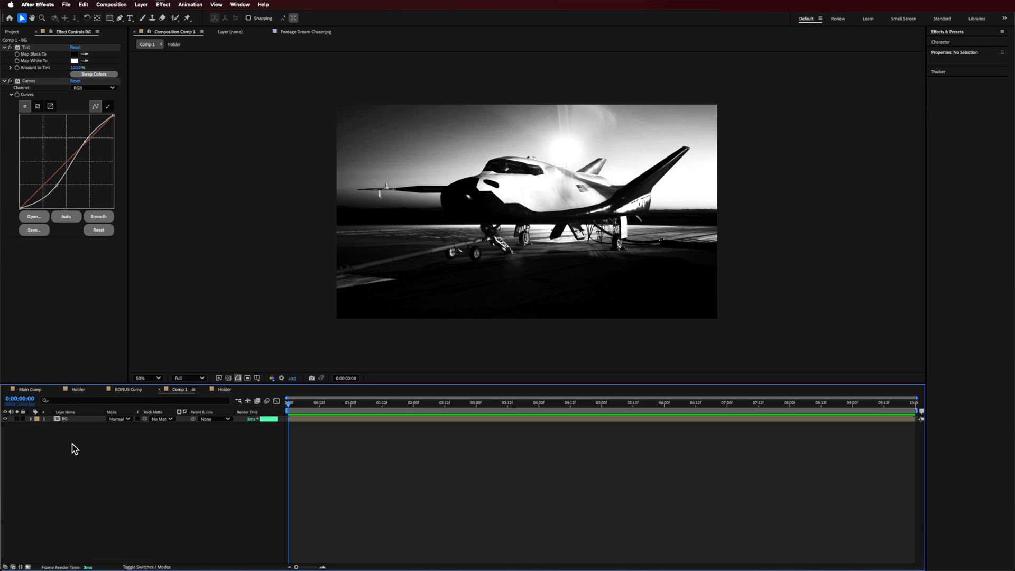
pyautogui.press('super+d')
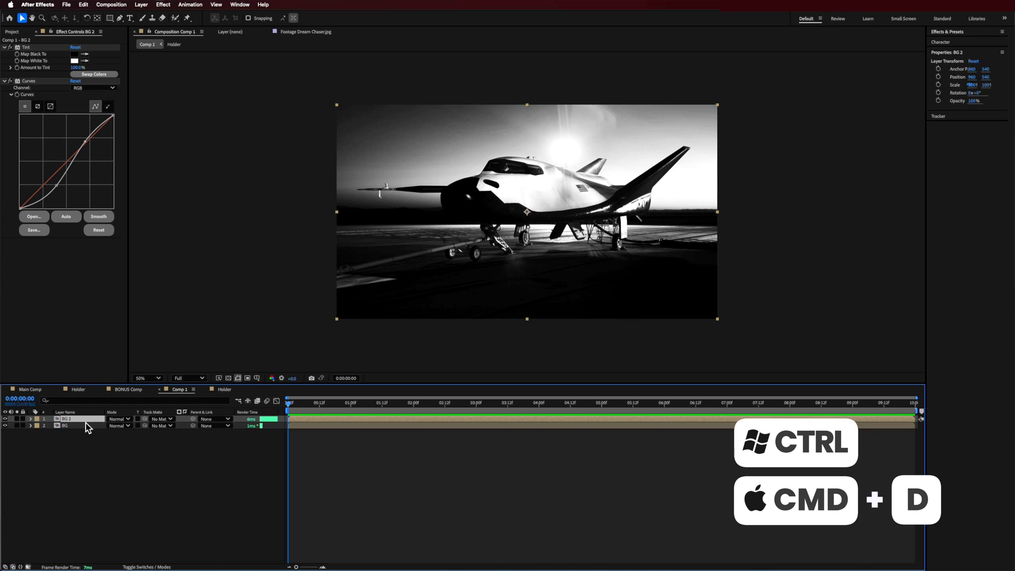
pyautogui.rightClick(67, 420)
pyautogui.click(82, 546)
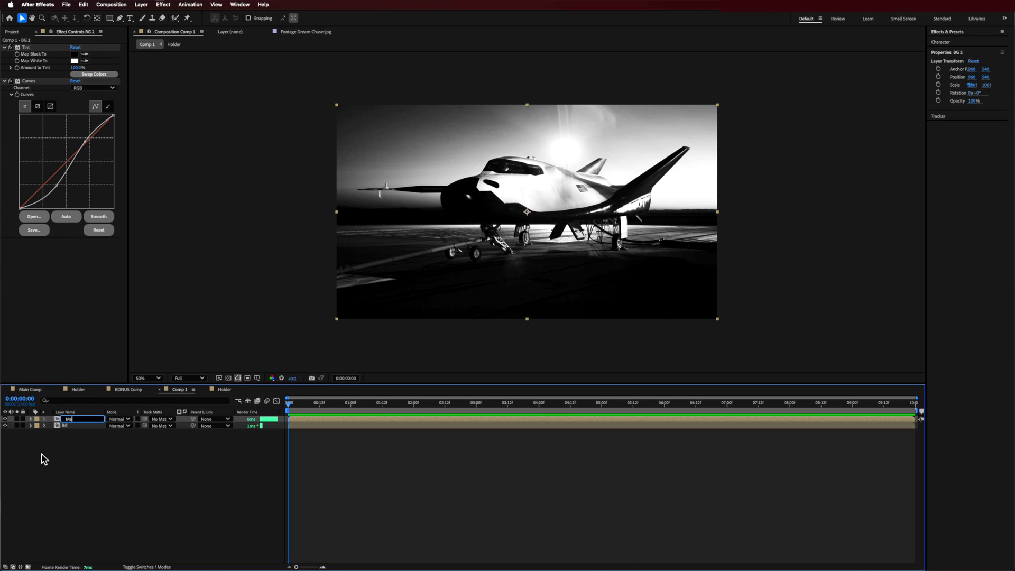
pyautogui.click(32, 419)
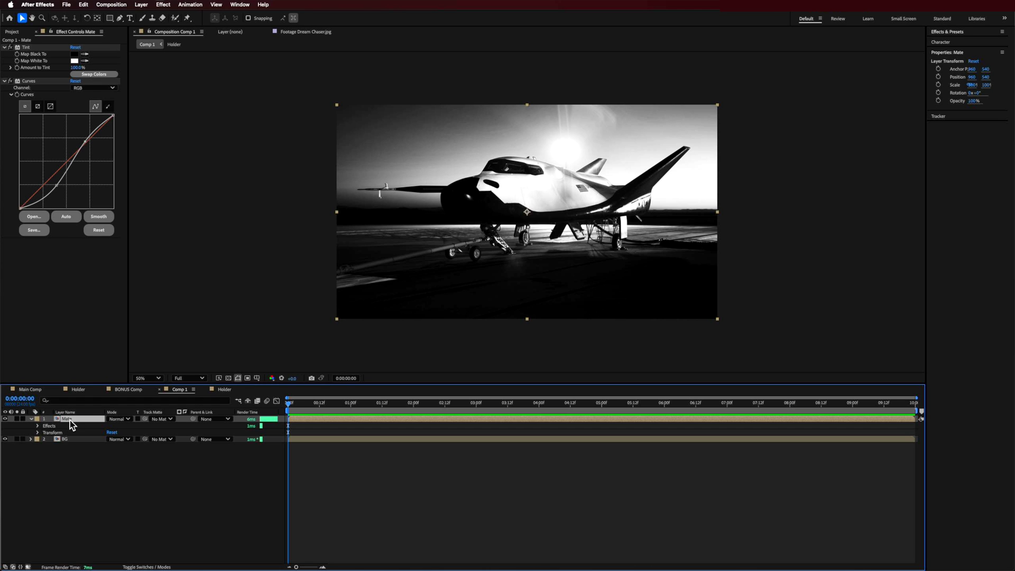
# Steepen Mate's Curves into a strong S-curve for stark black-and-white contrast.
pyautogui.moveTo(84, 144); pyautogui.dragTo(88, 143)
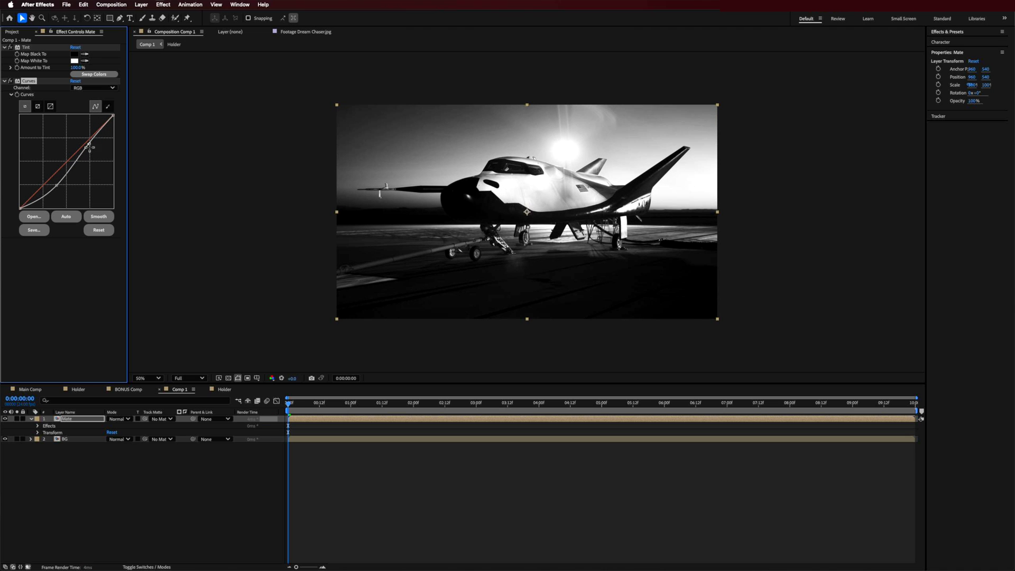
pyautogui.moveTo(57, 185); pyautogui.dragTo(62, 192)
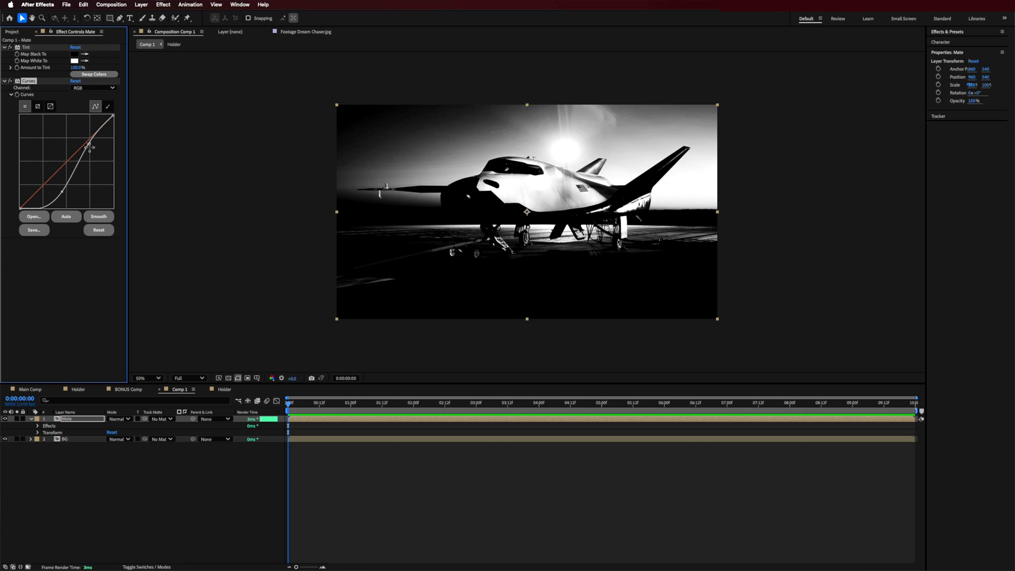
pyautogui.moveTo(89, 145)
pyautogui.mouseDown()
pyautogui.moveTo(98, 151)
pyautogui.moveTo(77, 141)
pyautogui.mouseUp()
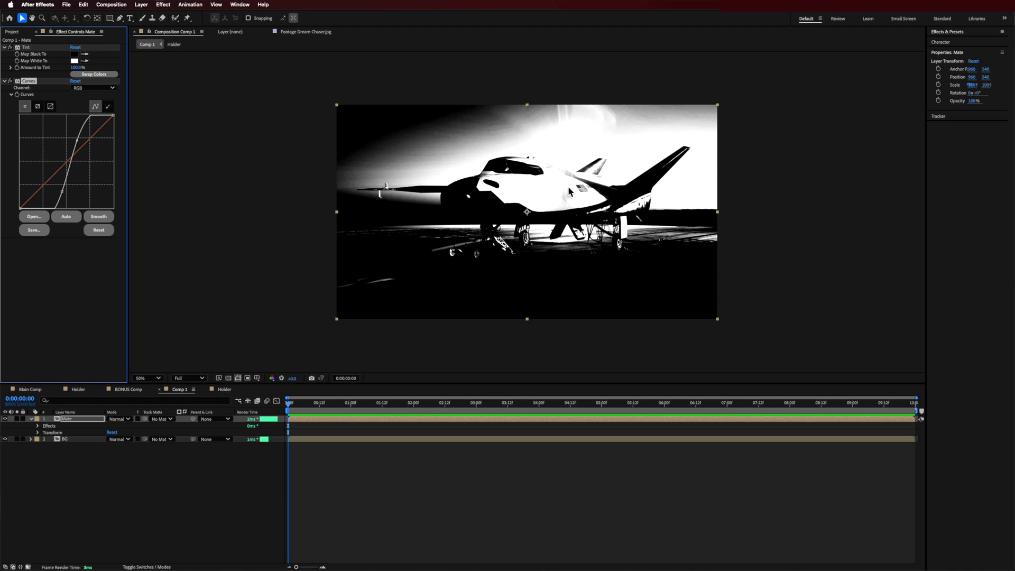
pyautogui.click(31, 419)
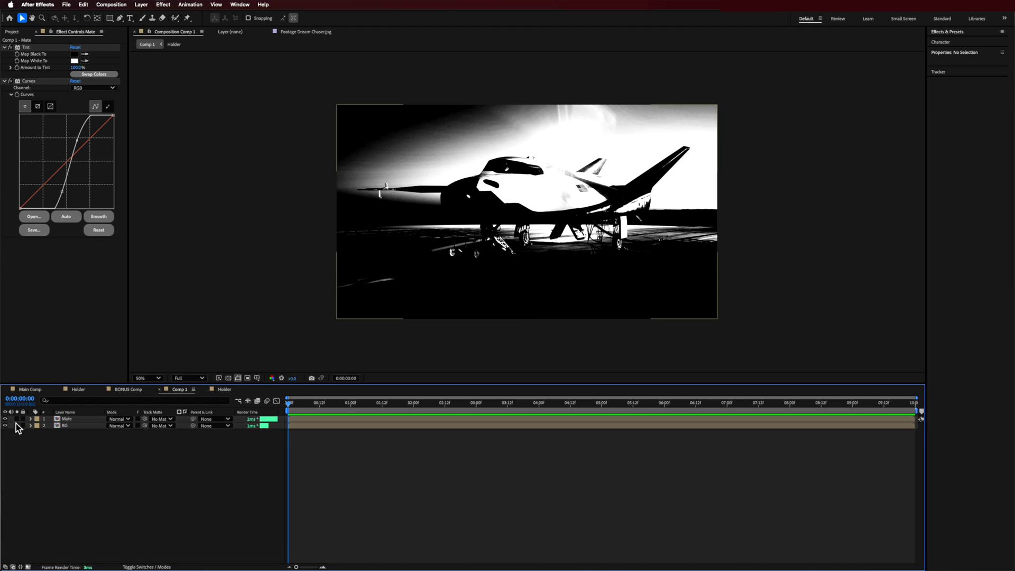
pyautogui.click(5, 418)
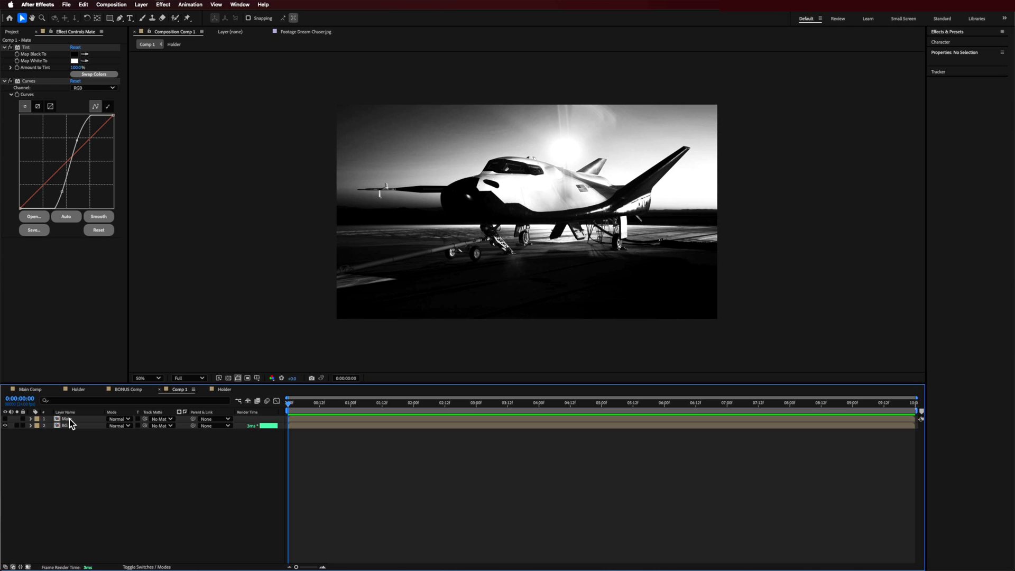
pyautogui.click(69, 419)
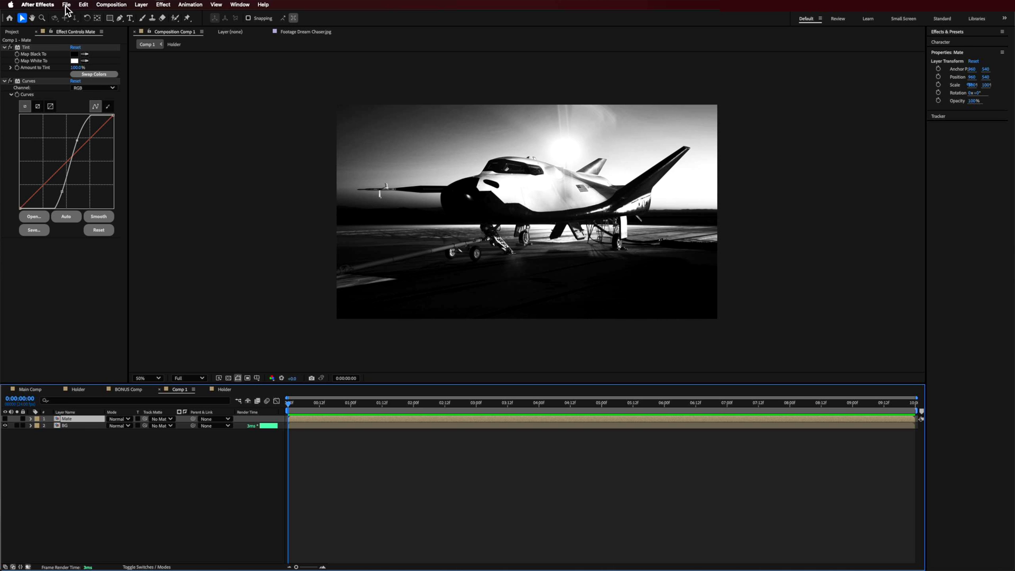
pyautogui.click(12, 32)
pyautogui.moveTo(22, 167); pyautogui.dragTo(73, 427)
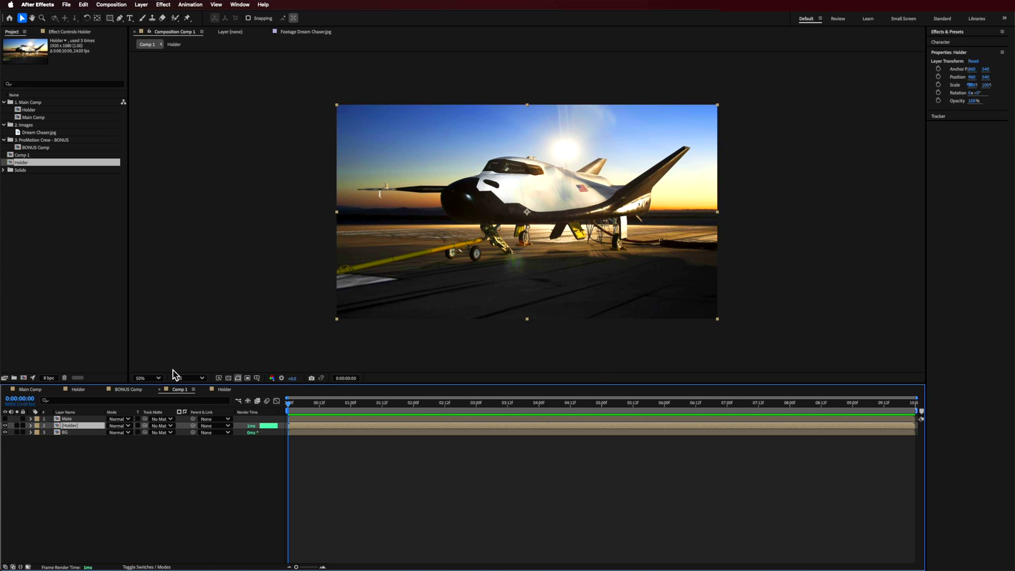
pyautogui.click(37, 390)
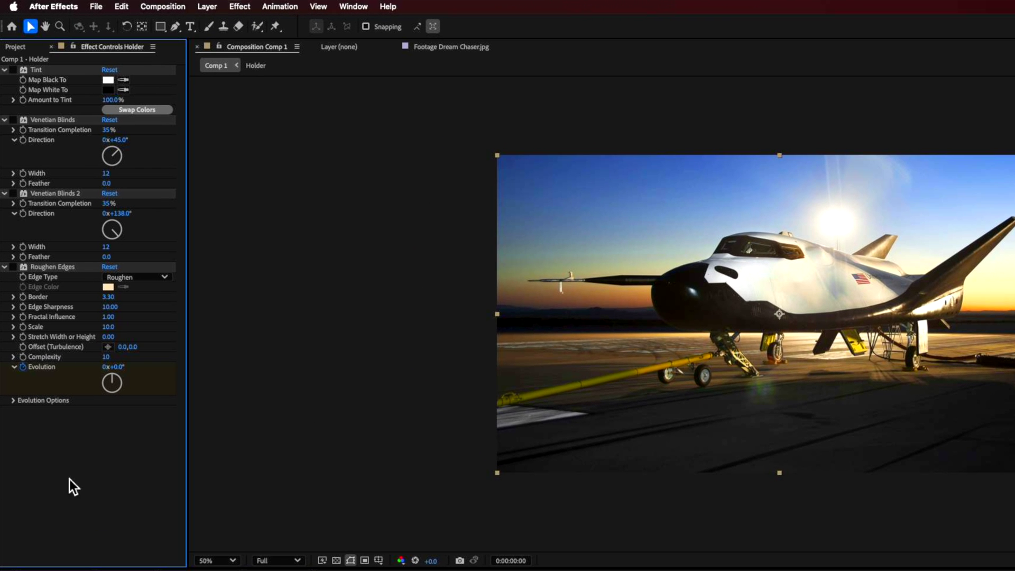
pyautogui.click(13, 70)
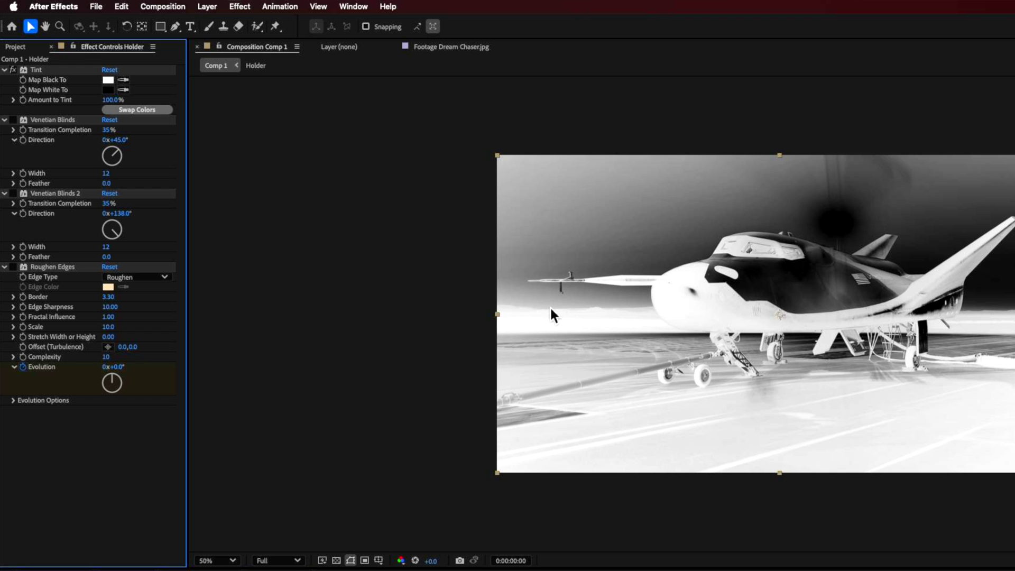
pyautogui.click(147, 113)
pyautogui.click(145, 112)
pyautogui.press('super+Down')
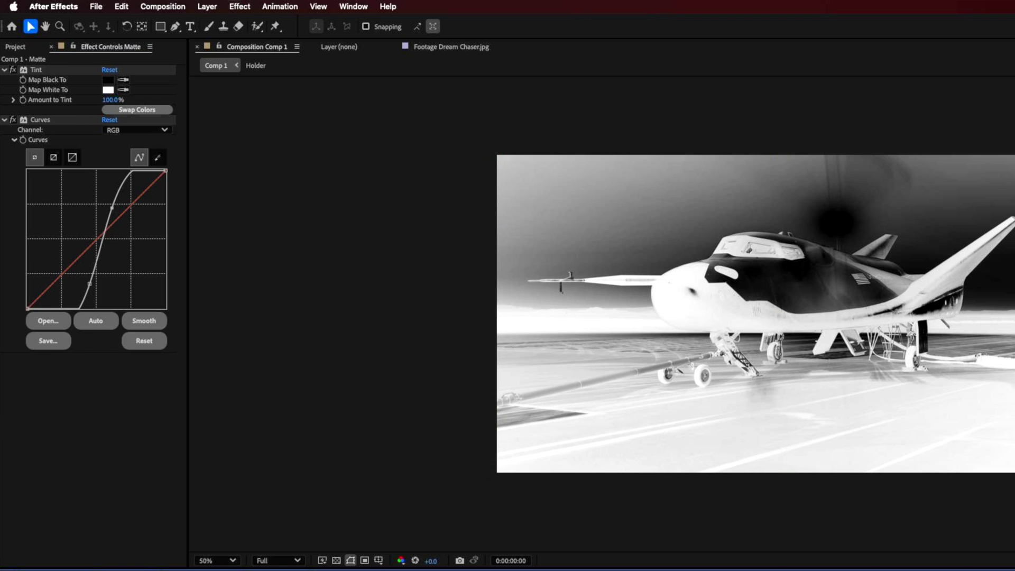
pyautogui.press('super+Up')
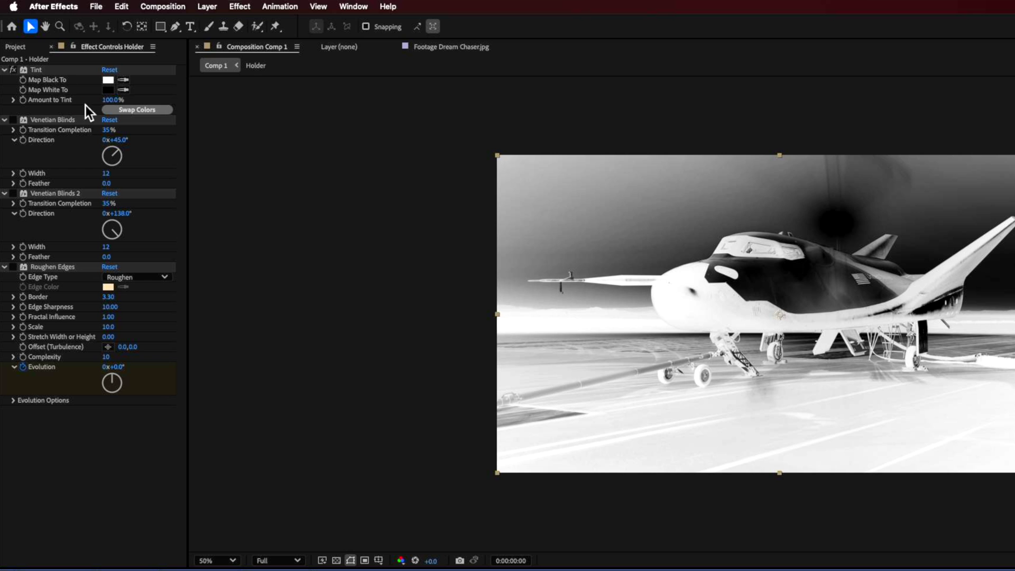
pyautogui.click(47, 120)
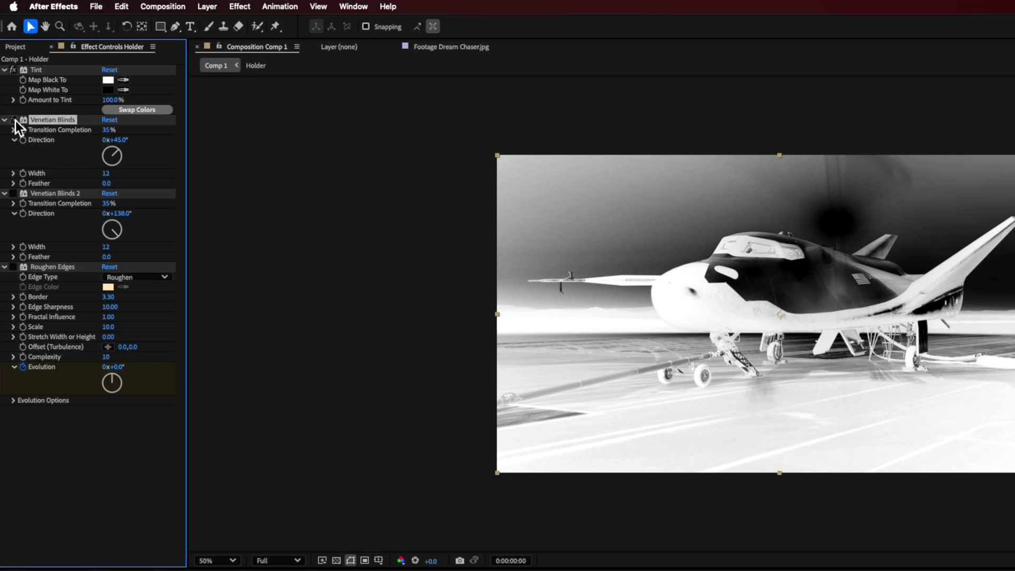
# Enable Venetian Blinds at 45°, set Venetian Blinds 2 Direction to 135°, and enable Roughen Edges.
pyautogui.click(14, 120)
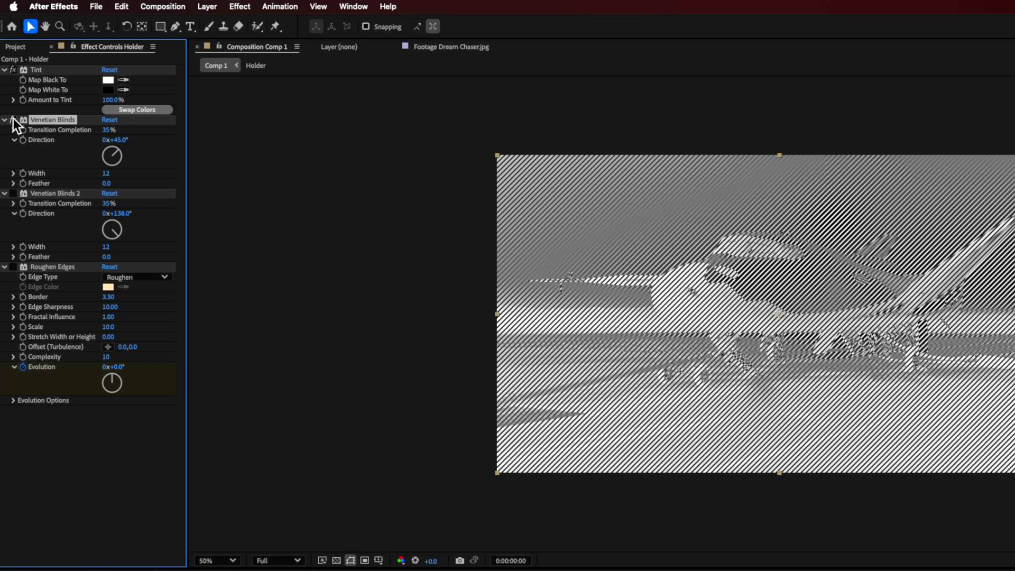
pyautogui.click(388, 7)
pyautogui.press('Escape')
pyautogui.moveTo(125, 156); pyautogui.dragTo(124, 159)
pyautogui.press('super+z')
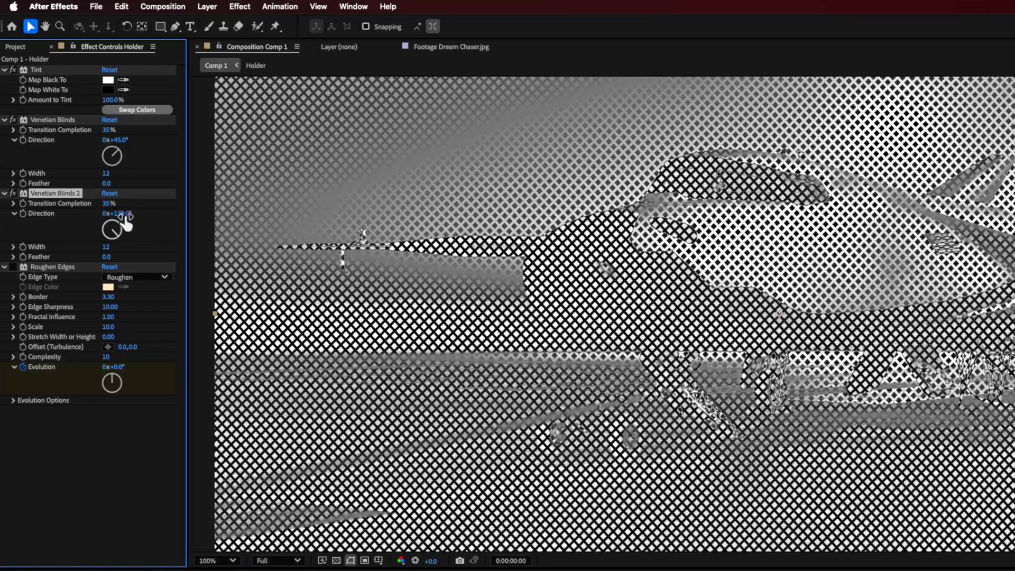
pyautogui.moveTo(106, 214); pyautogui.dragTo(134, 217)
pyautogui.click(18, 268)
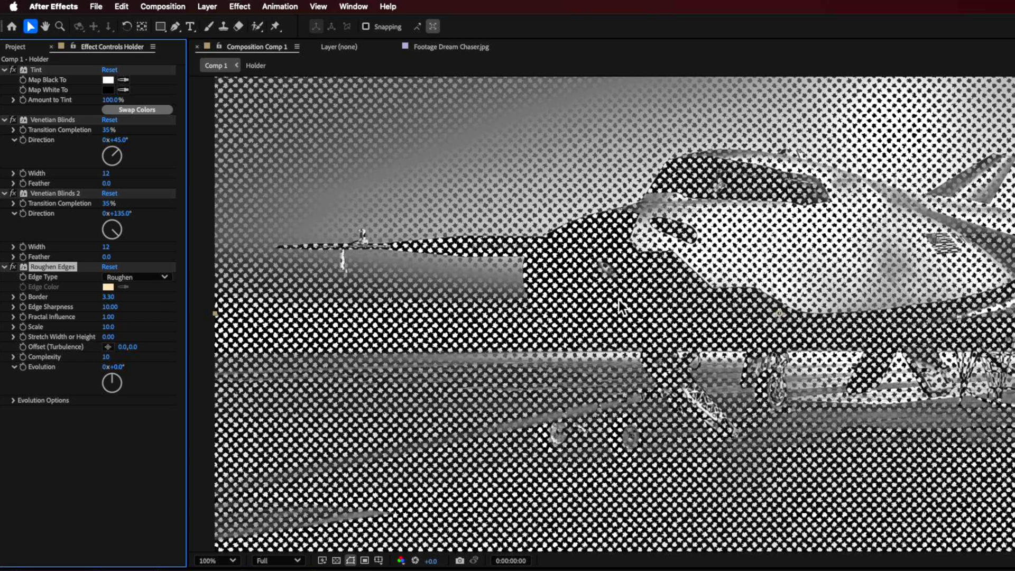
# Compare Roughen Edges on and off, keep Edge Type Roughen, and set Border to 3.20.
pyautogui.scroll(1, 619, 302)
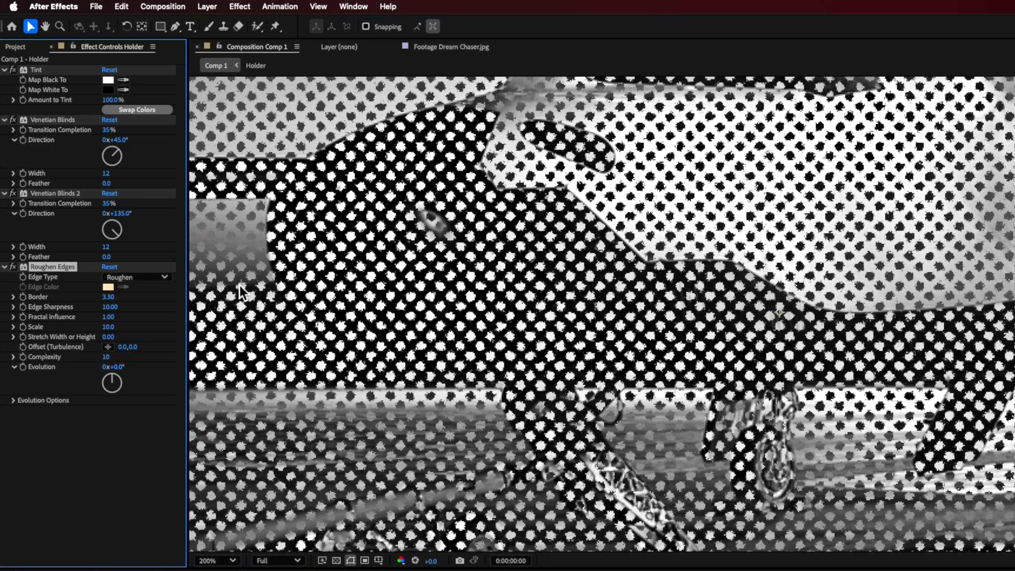
pyautogui.click(15, 268)
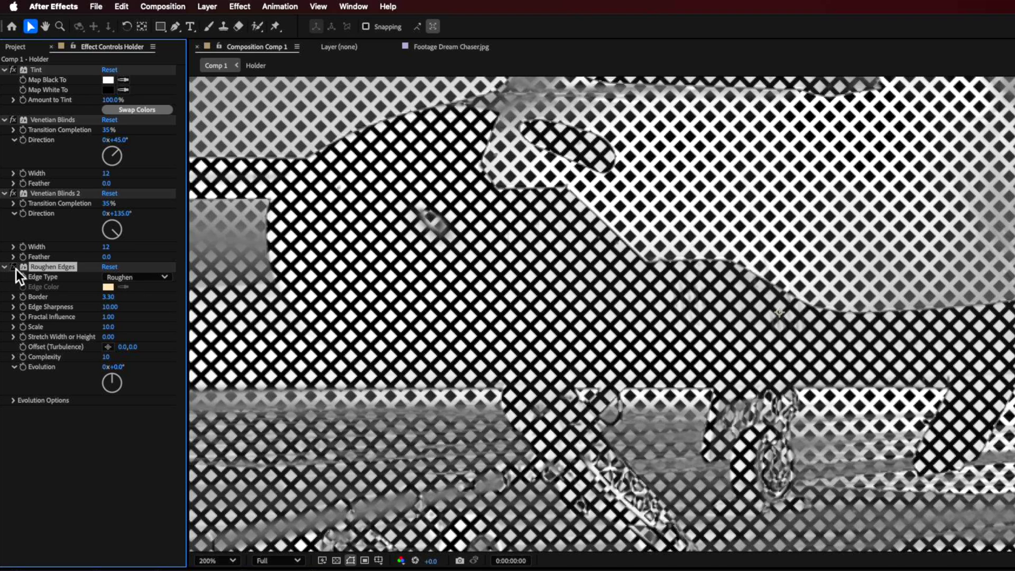
pyautogui.click(15, 268)
pyautogui.click(125, 281)
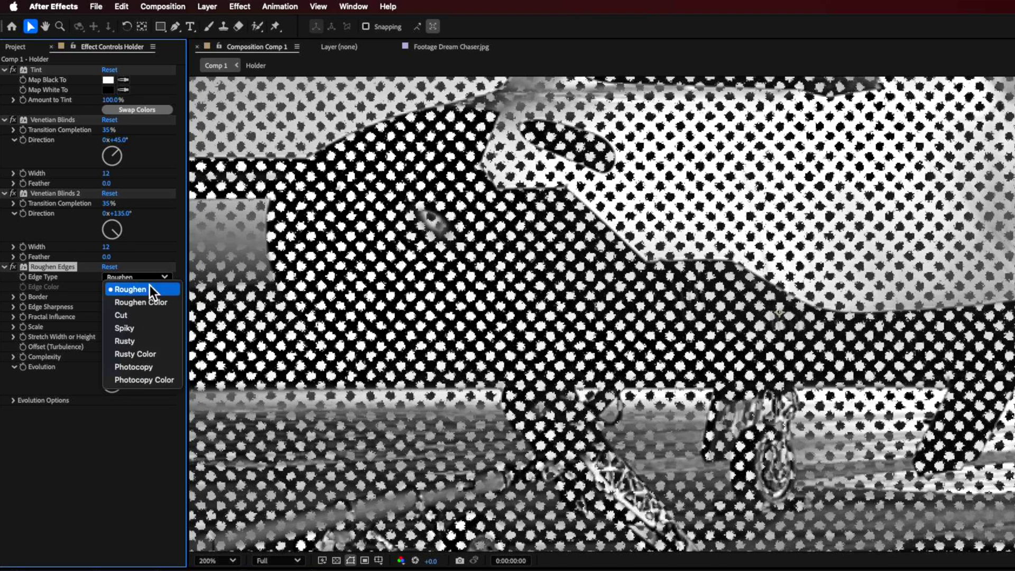
pyautogui.click(141, 293)
pyautogui.moveTo(116, 306); pyautogui.dragTo(117, 305)
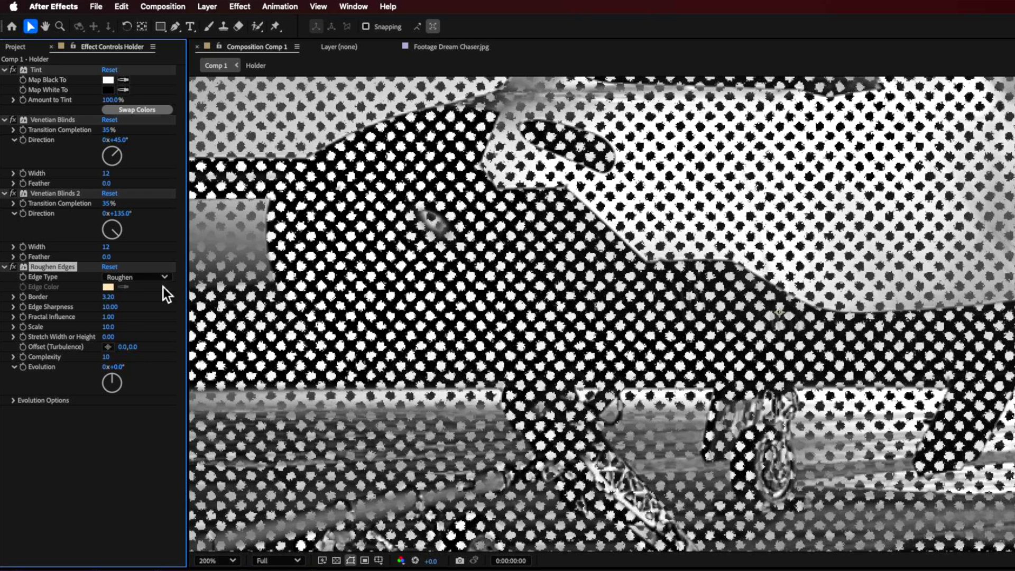
pyautogui.scroll(-2, 457, 302)
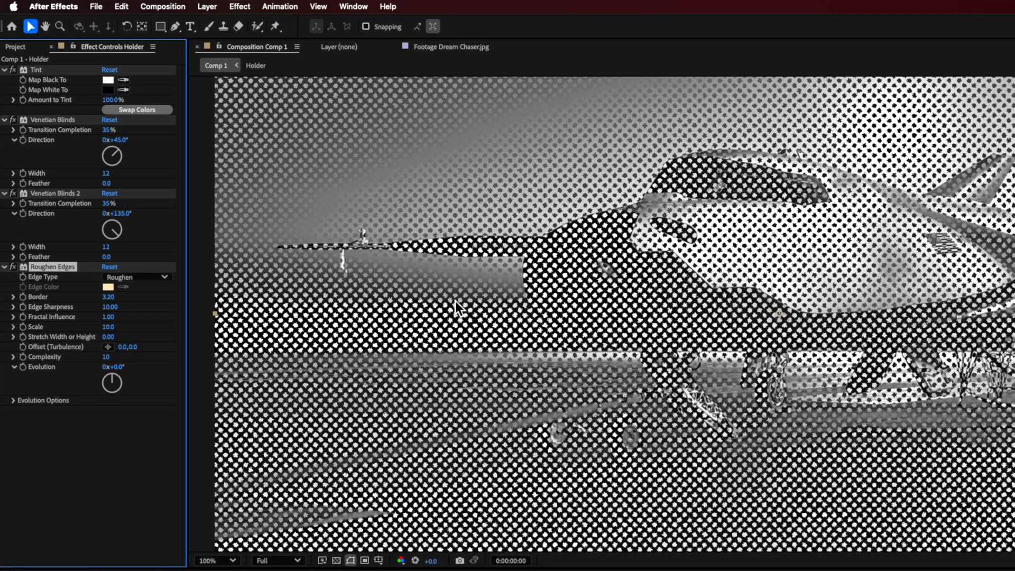
pyautogui.moveTo(553, 225); pyautogui.dragTo(566, 300)
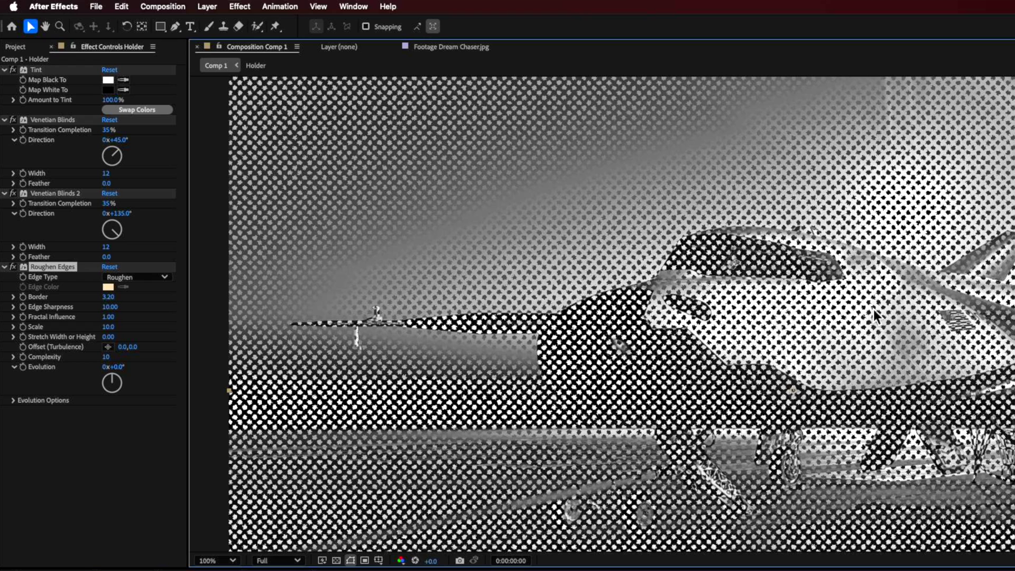
pyautogui.click(55, 193)
pyautogui.click(46, 120)
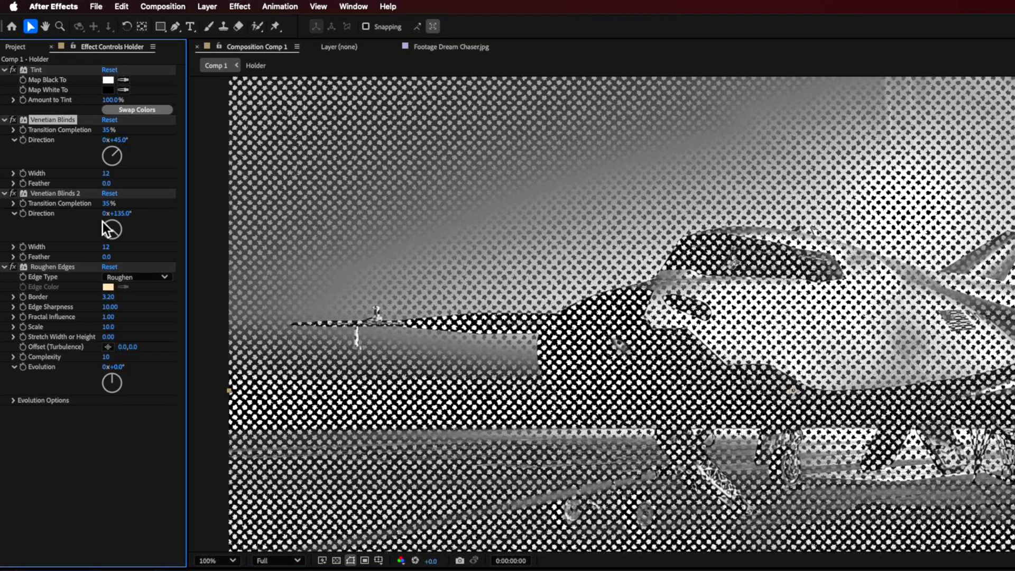
pyautogui.click(50, 194)
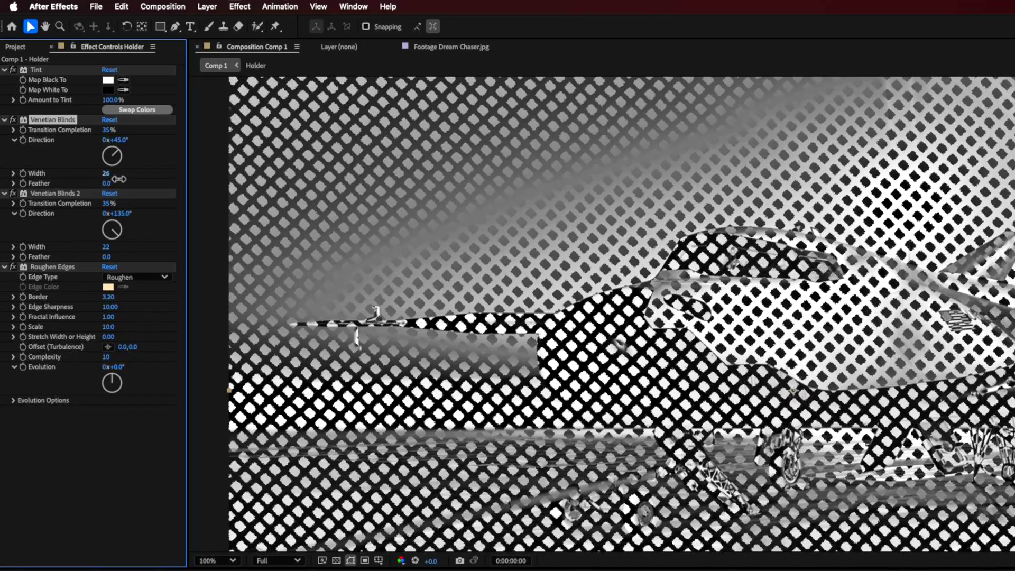
pyautogui.press('super+z')
pyautogui.press('super+z')
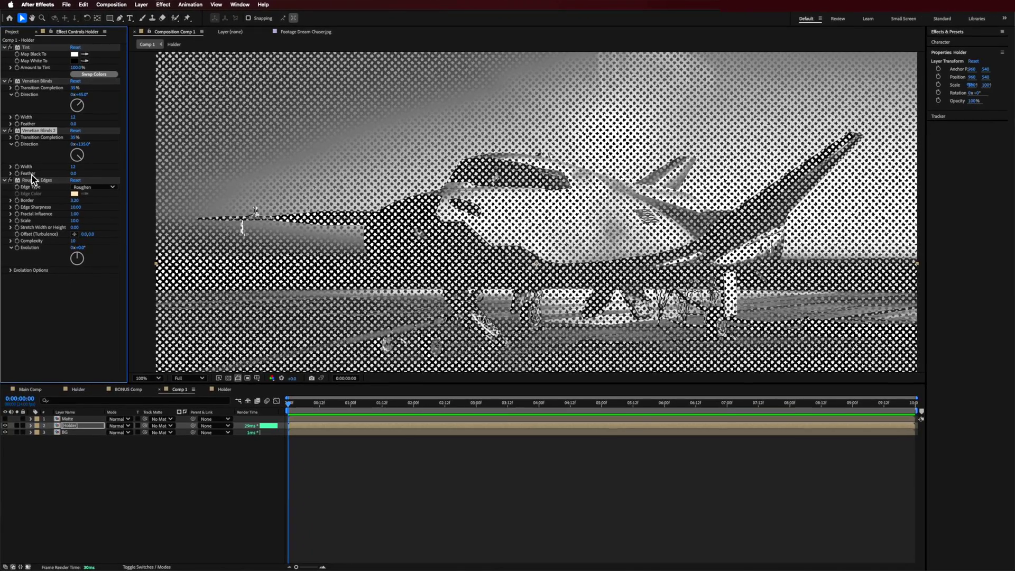
pyautogui.click(59, 315)
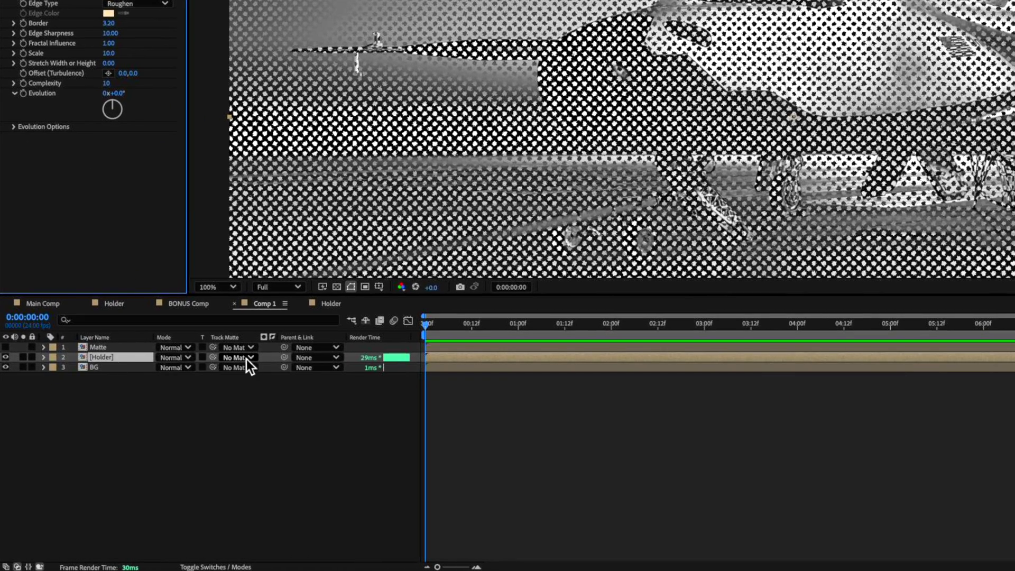
# Set Holder's Track Matte to layer 1, Matte, with the matte inverted.
pyautogui.click(204, 567)
pyautogui.click(204, 567)
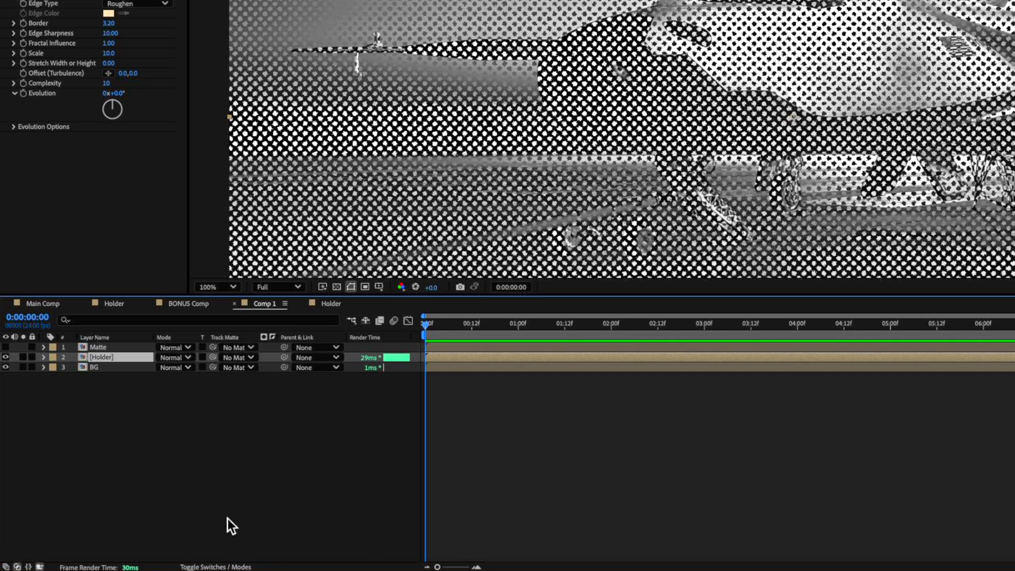
pyautogui.click(236, 357)
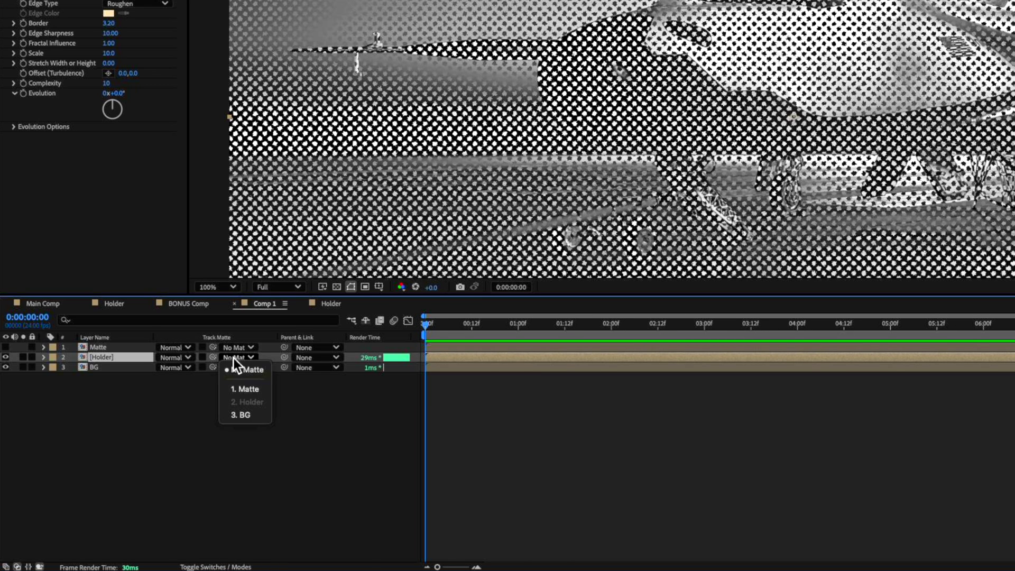
pyautogui.click(248, 389)
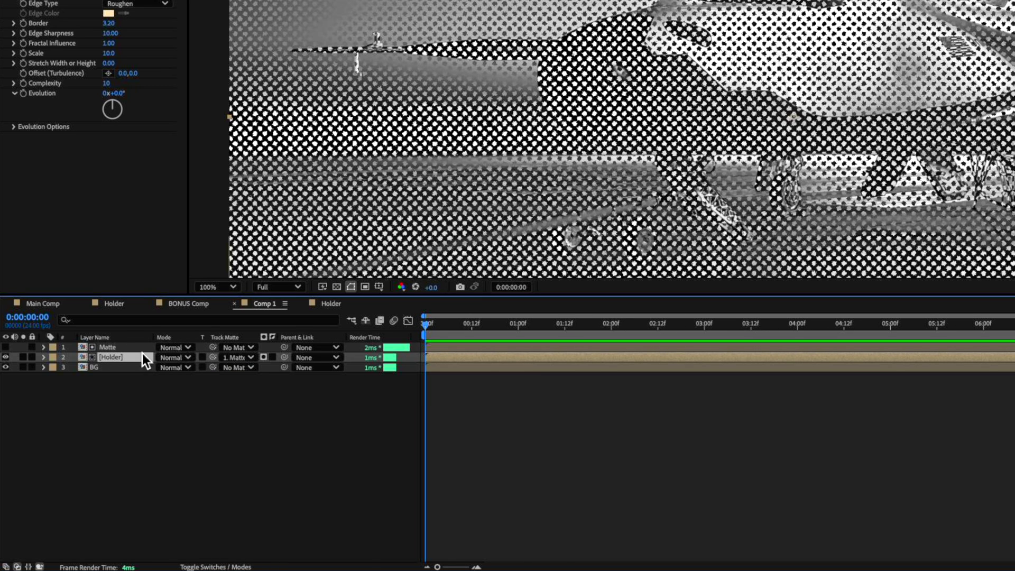
pyautogui.click(266, 359)
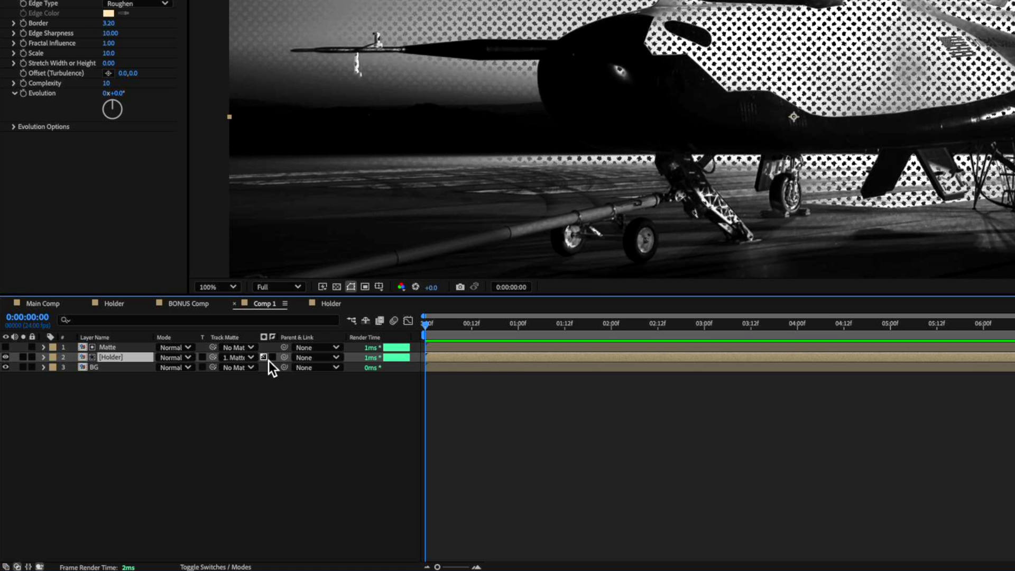
pyautogui.click(267, 361)
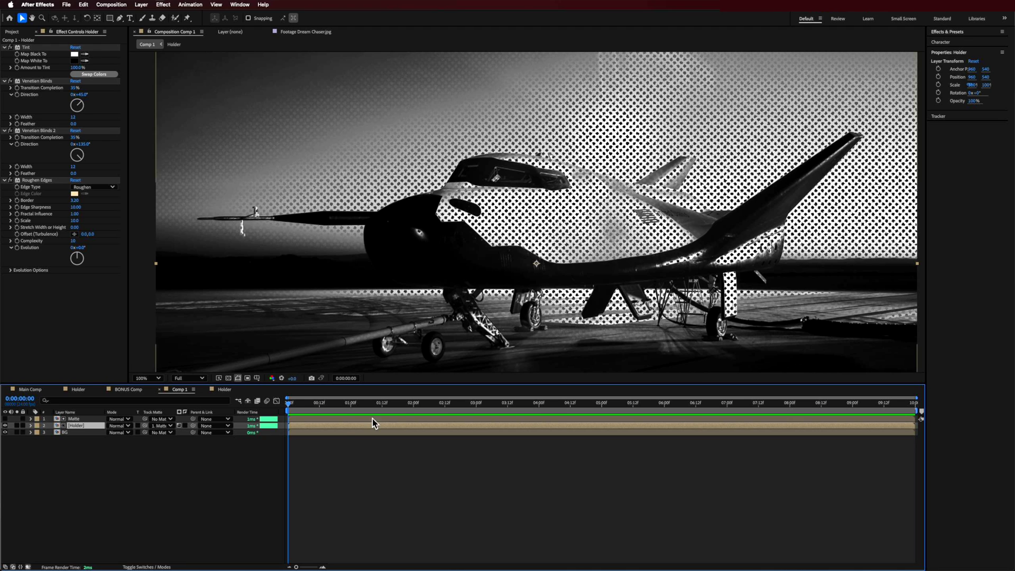
pyautogui.click(10, 47)
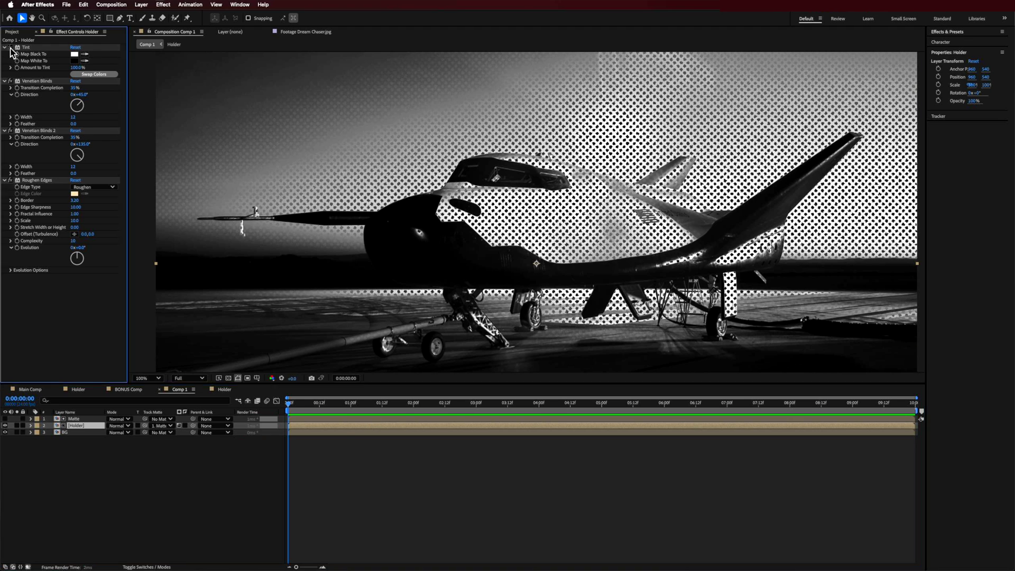
pyautogui.click(10, 48)
pyautogui.click(9, 48)
pyautogui.click(10, 47)
pyautogui.click(93, 74)
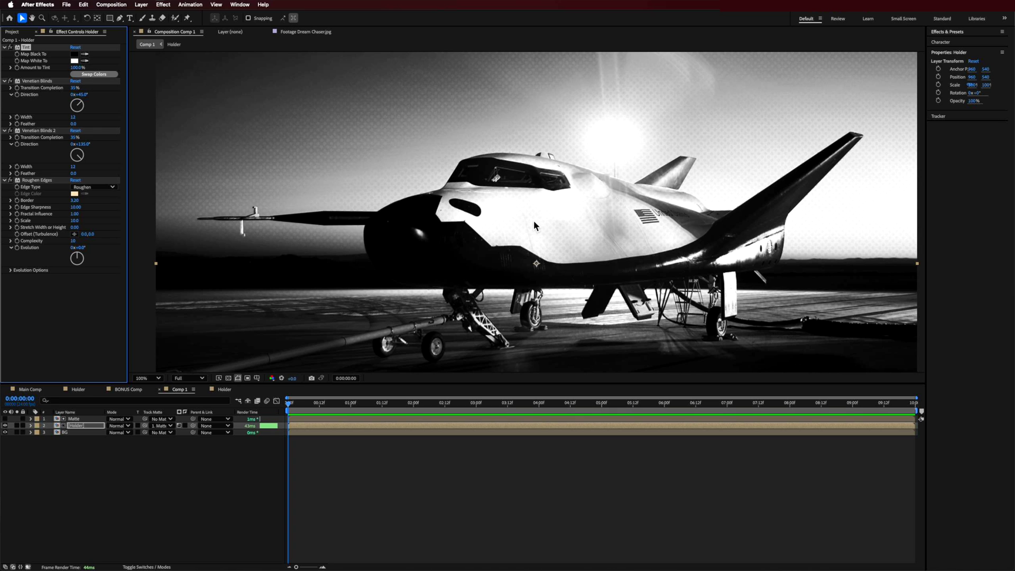
pyautogui.click(88, 77)
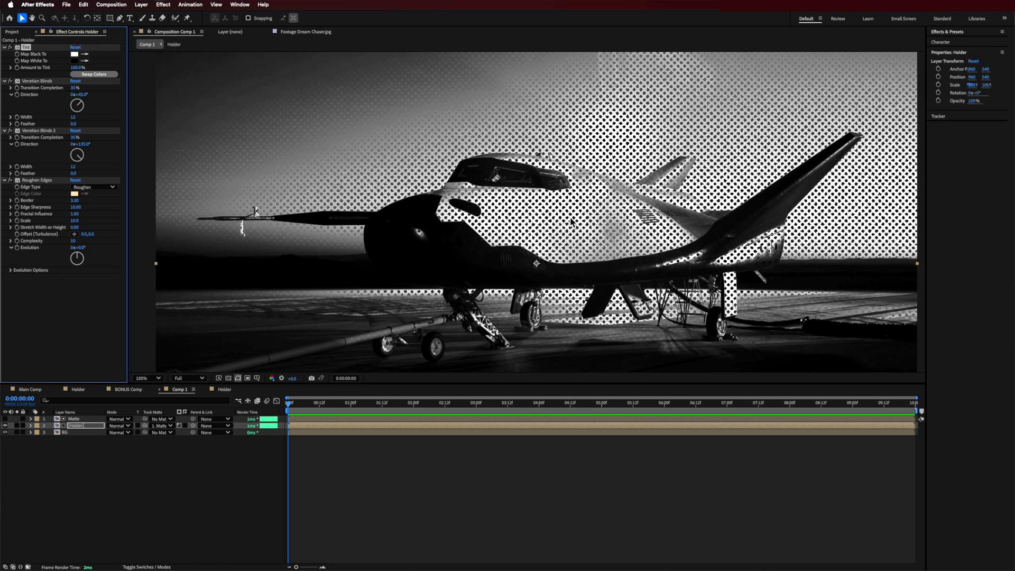
# Name the layer Blind Light.
pyautogui.write('Blind Ligh')
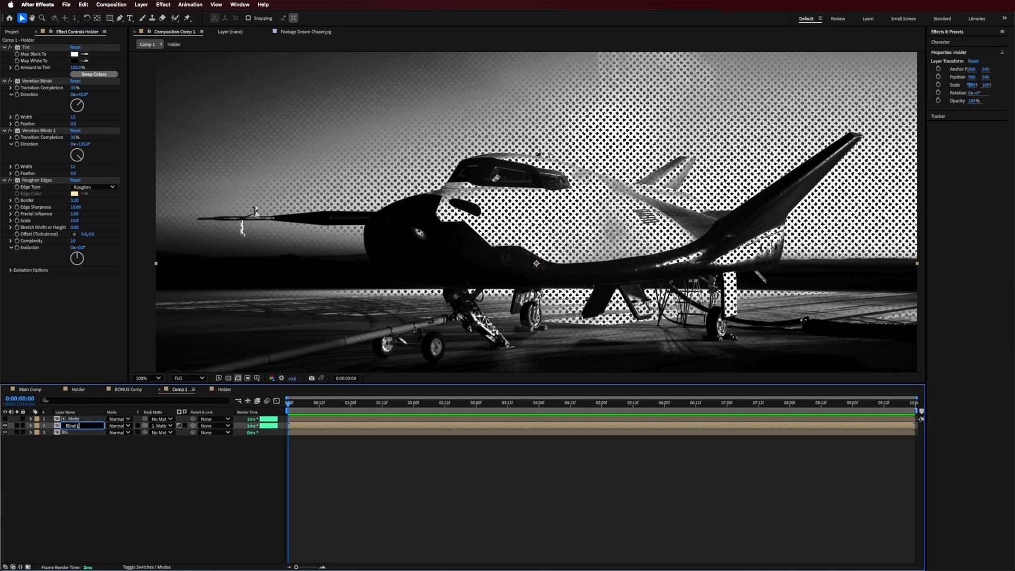
pyautogui.write('t')
pyautogui.click(114, 455)
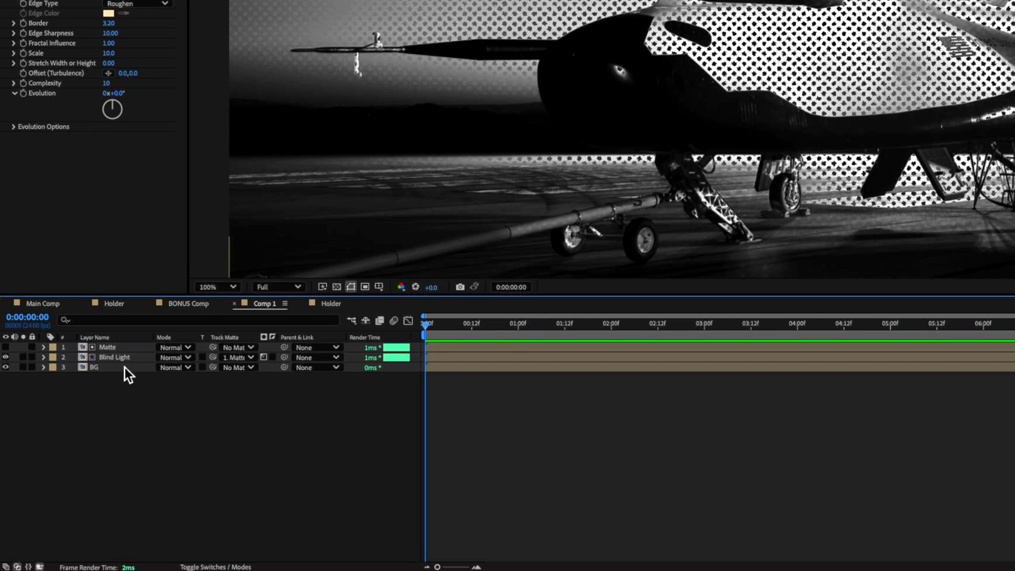
pyautogui.click(96, 405)
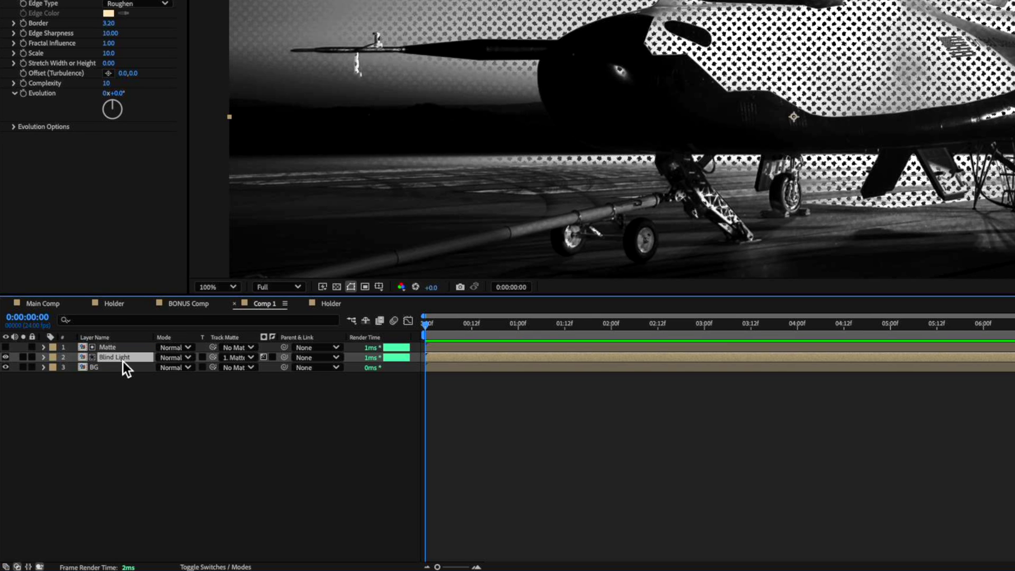
# Duplicate Blind Light, rename the copy Blind Dark, and invert its track matte.
pyautogui.hotkey('ctrl', 'd')
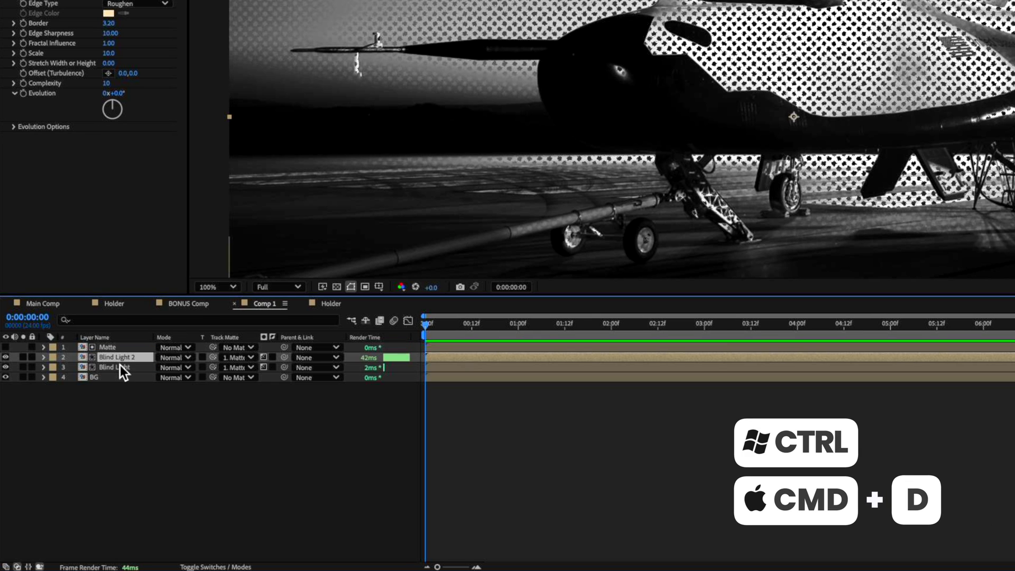
pyautogui.rightClick(113, 368)
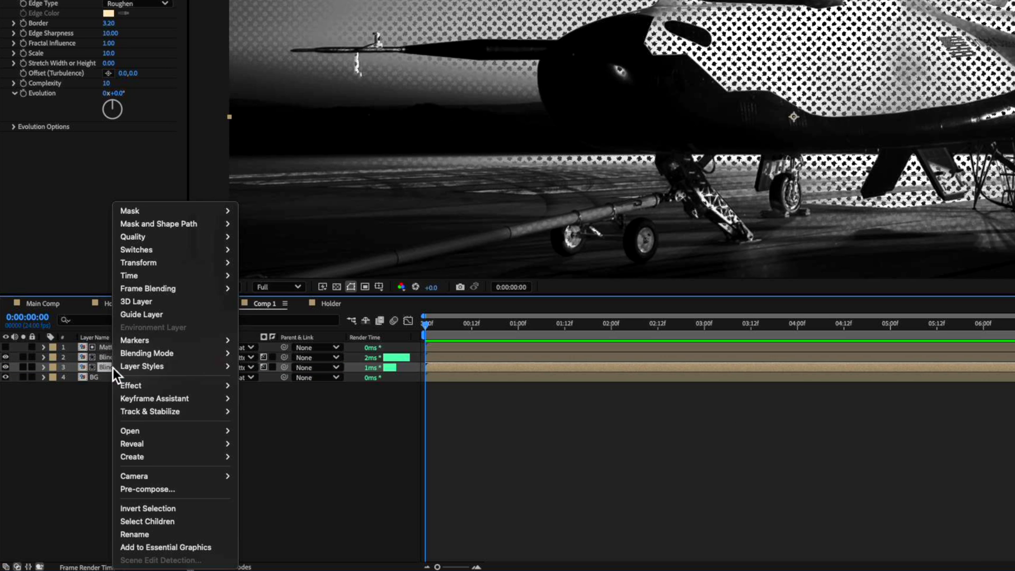
pyautogui.click(131, 534)
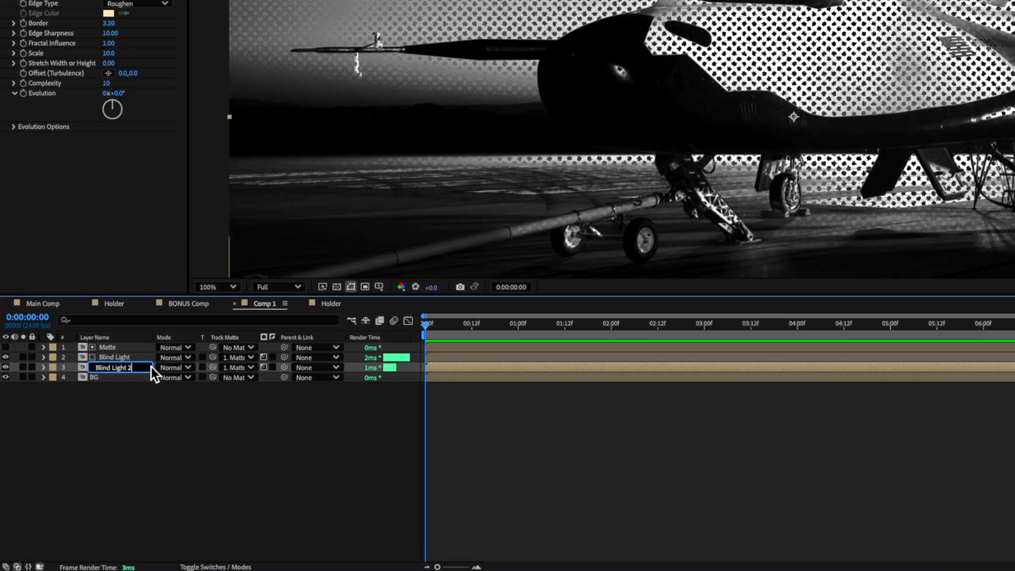
pyautogui.press('BackSpace')
pyautogui.press('BackSpace')
pyautogui.press('BackSpace')
pyautogui.press('BackSpace')
pyautogui.press('BackSpace')
pyautogui.press('BackSpace')
pyautogui.press('BackSpace')
pyautogui.write('Dark')
pyautogui.click(143, 399)
pyautogui.click(111, 370)
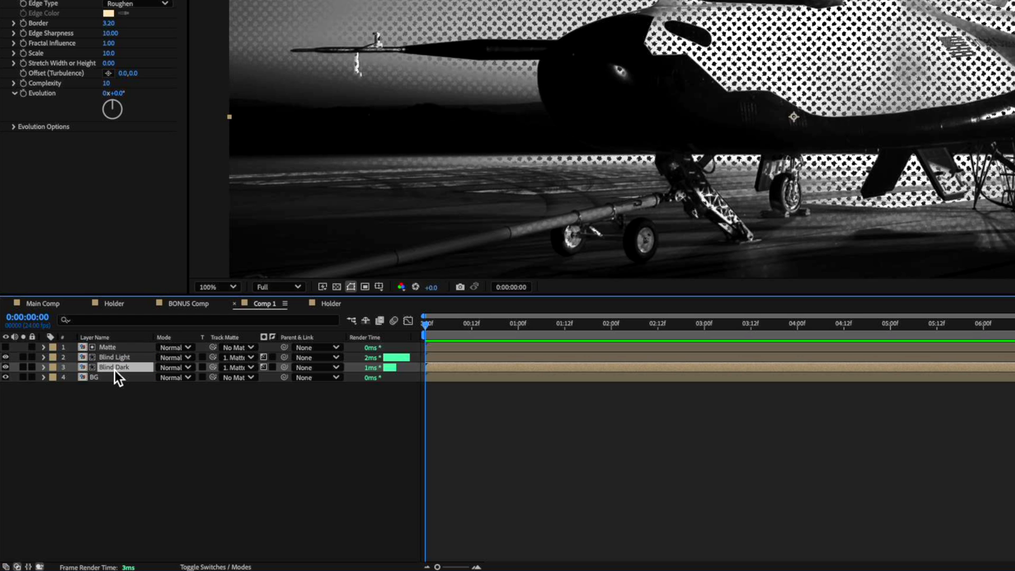
pyautogui.click(272, 367)
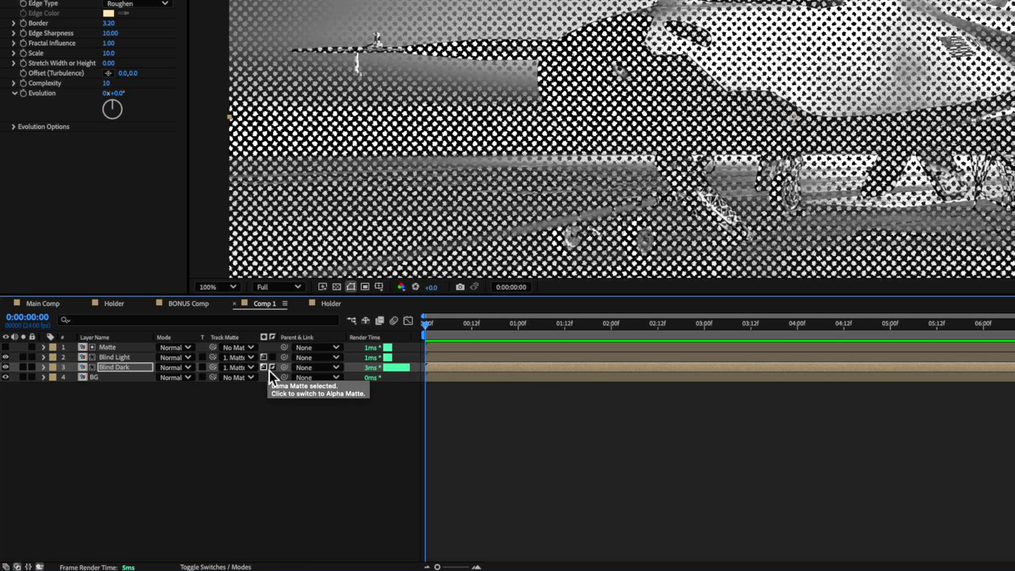
# Set Transition Completion of both Venetian Blinds effects to 40%.
pyautogui.click(5, 357)
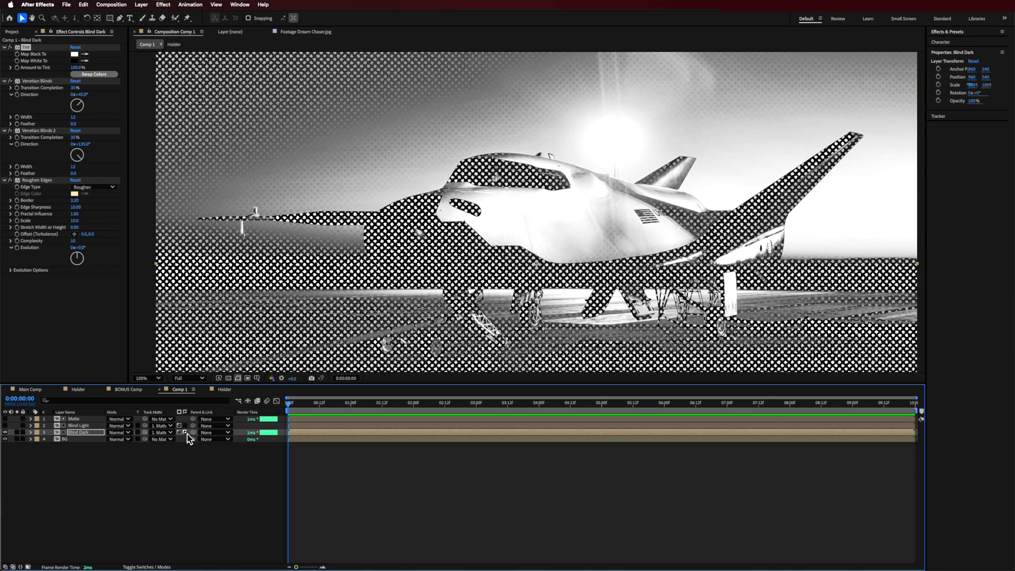
pyautogui.moveTo(75, 138); pyautogui.dragTo(78, 140)
pyautogui.moveTo(75, 88); pyautogui.dragTo(77, 88)
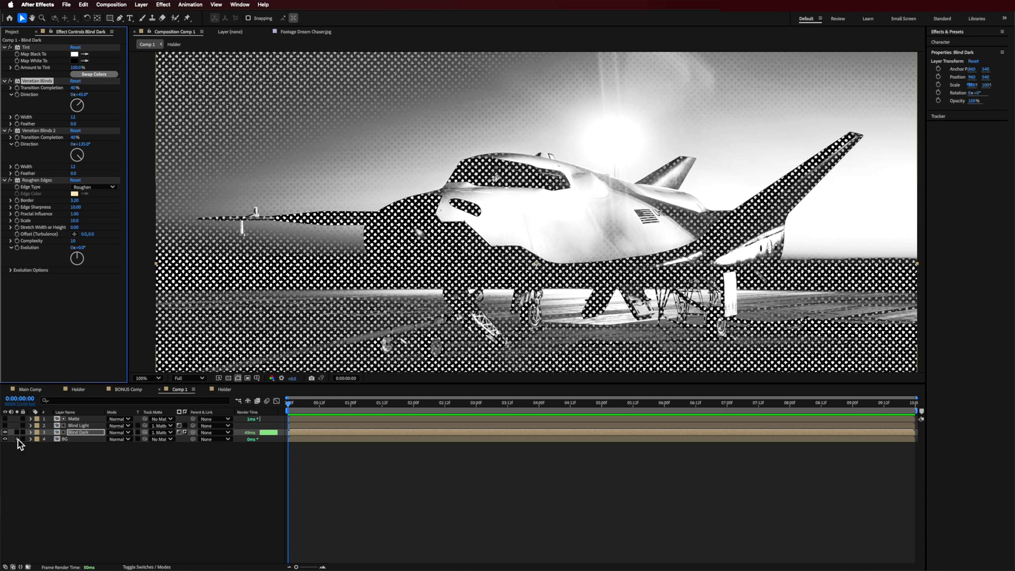
pyautogui.click(5, 426)
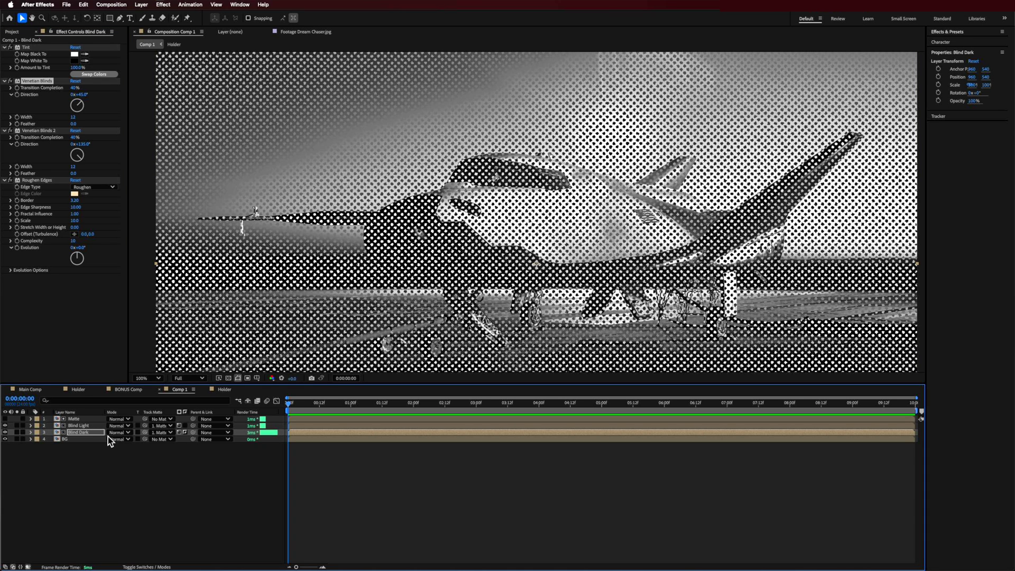
# Set the Venetian Blinds Width to 9 and check the full frame.
pyautogui.click(75, 167)
pyautogui.moveTo(75, 168); pyautogui.dragTo(75, 168)
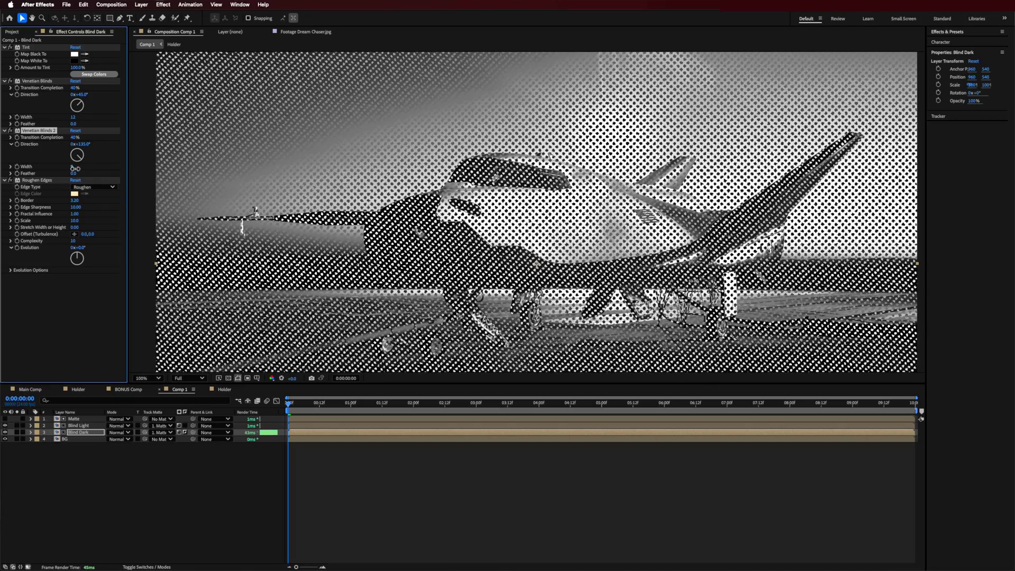
pyautogui.click(75, 116)
pyautogui.write('9')
pyautogui.press('Return')
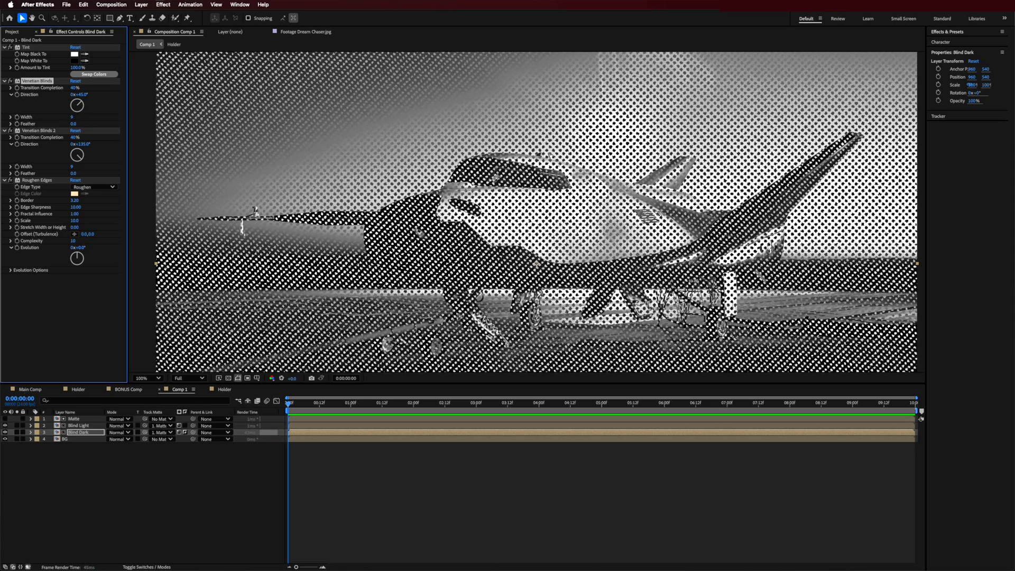
pyautogui.press(',')
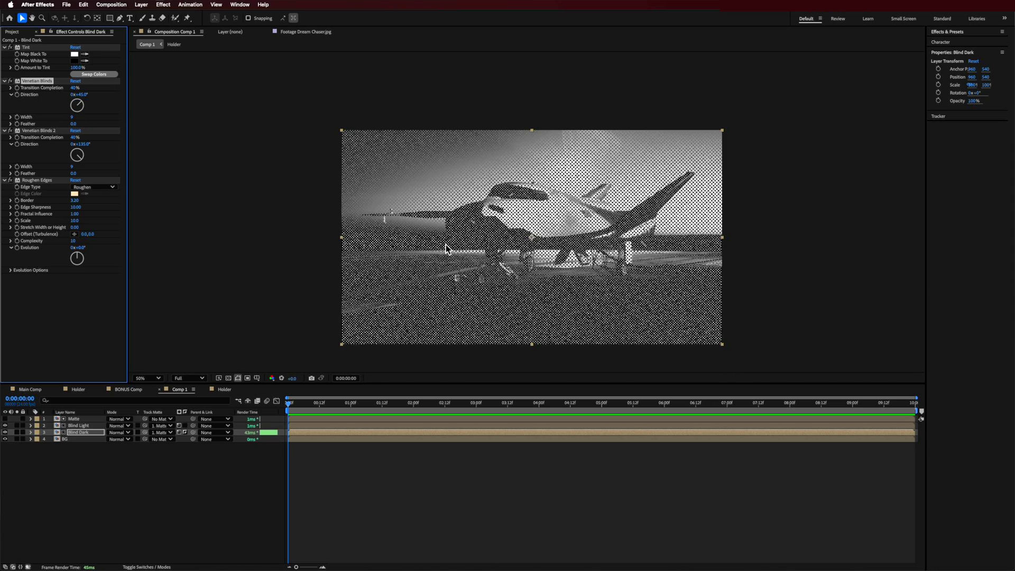
pyautogui.press('.')
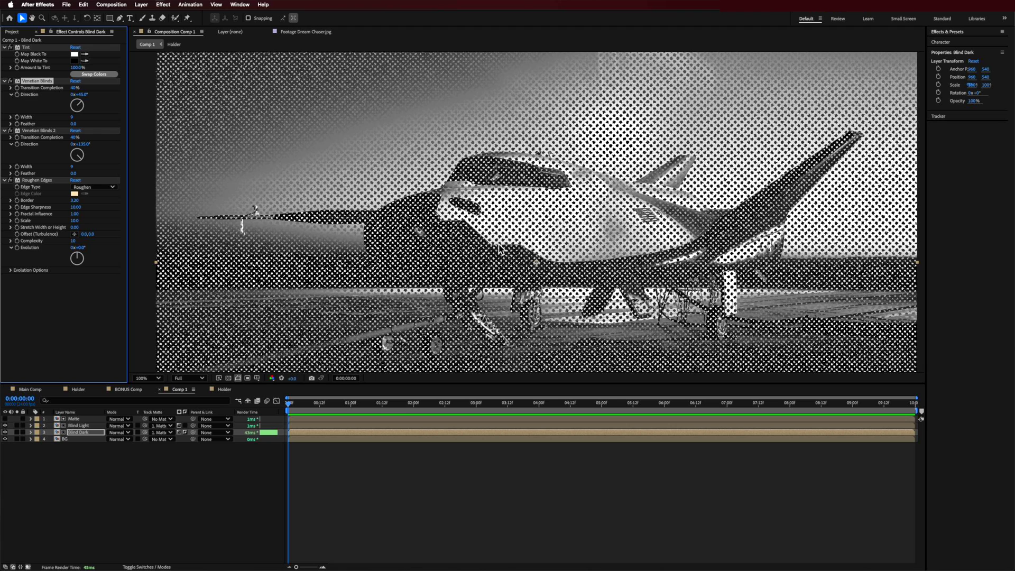
pyautogui.rightClick(90, 462)
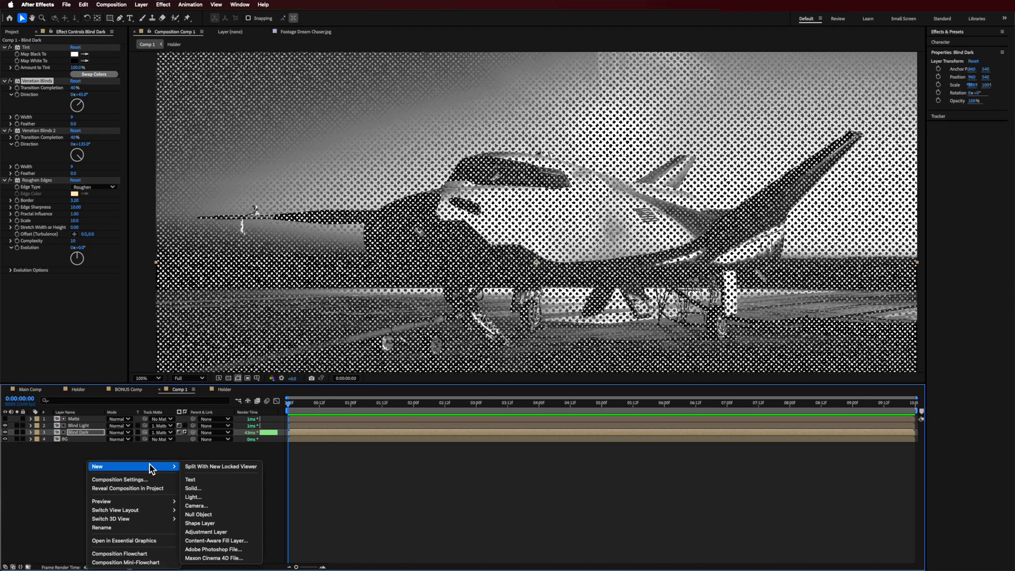
pyautogui.click(194, 488)
pyautogui.press('Return')
pyautogui.click(264, 4)
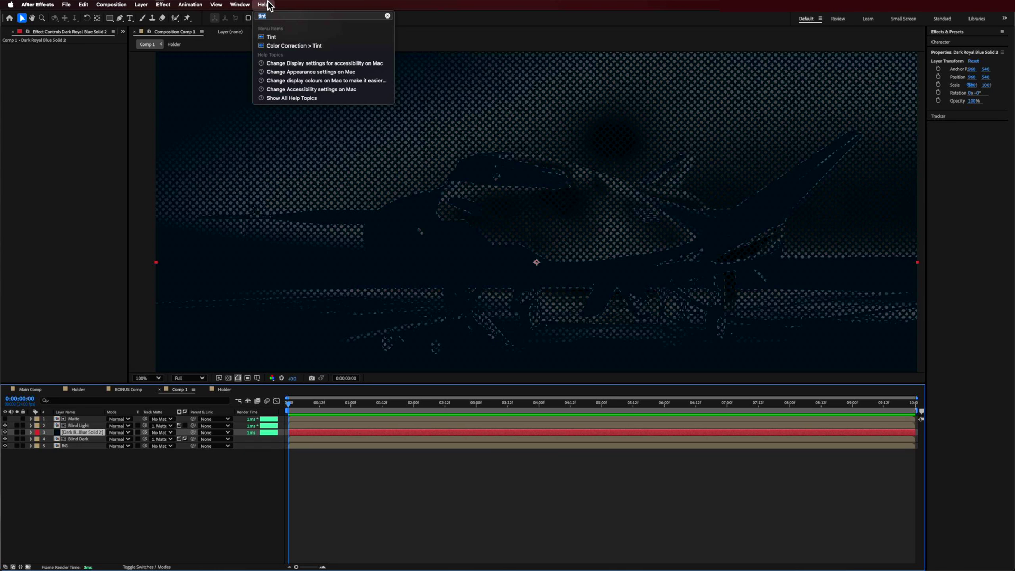
pyautogui.write('turb')
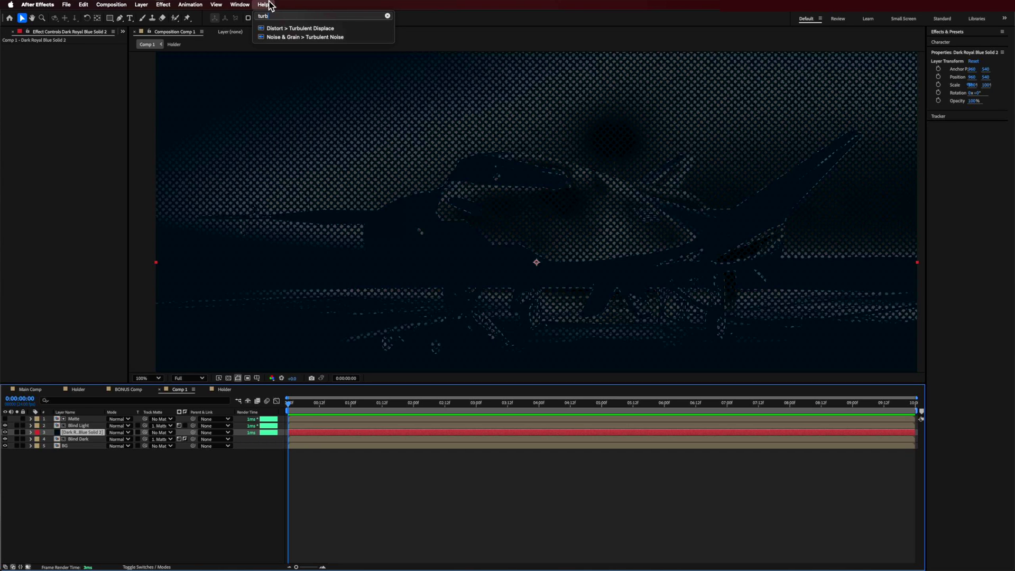
pyautogui.click(305, 37)
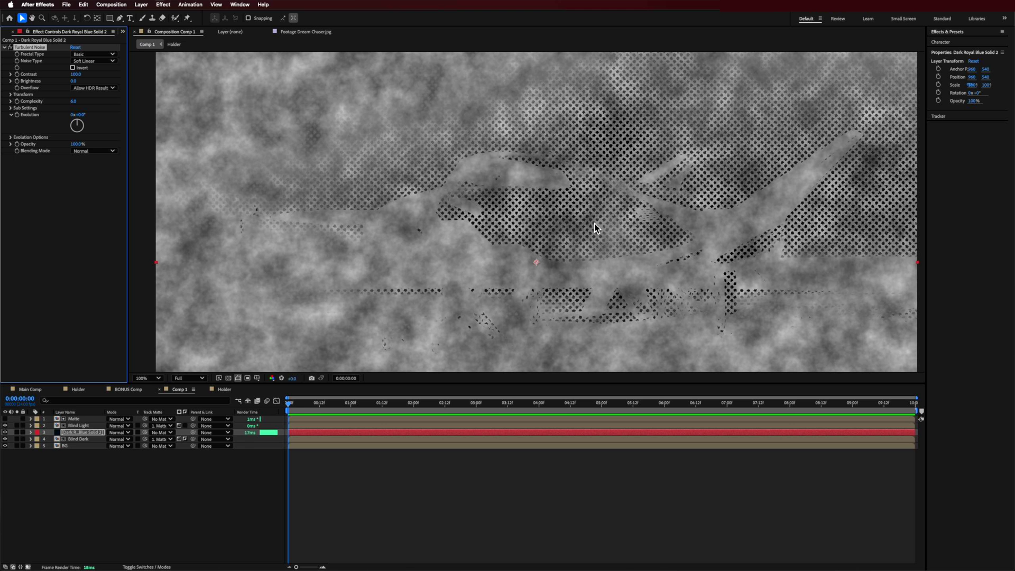
pyautogui.moveTo(76, 76); pyautogui.dragTo(203, 81)
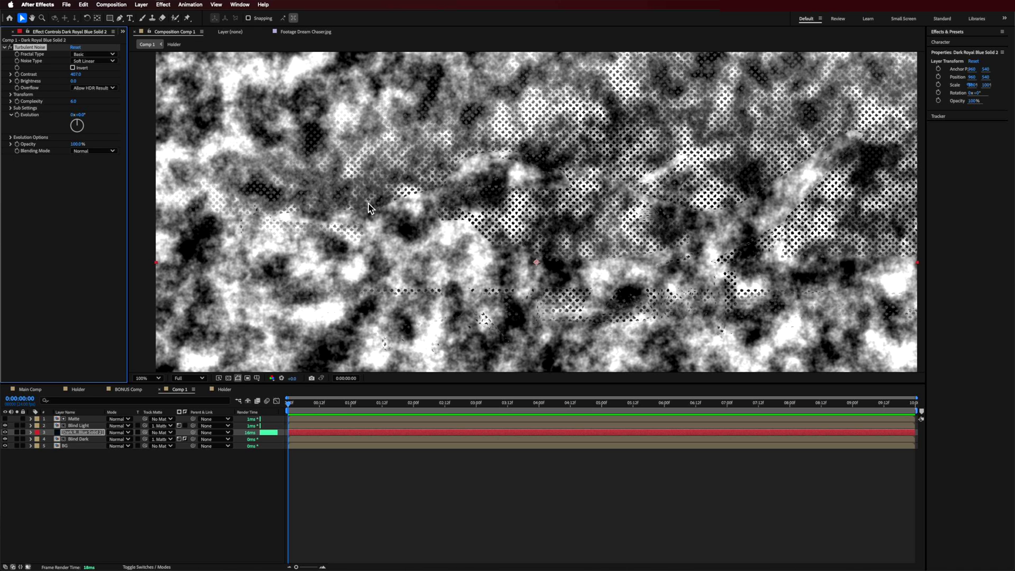
pyautogui.click(84, 433)
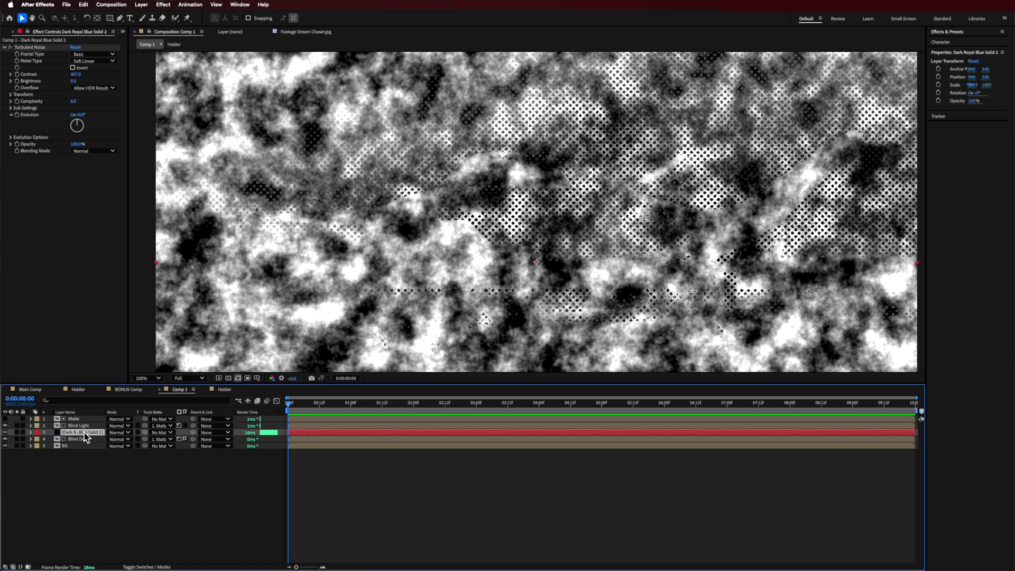
pyautogui.press('Delete')
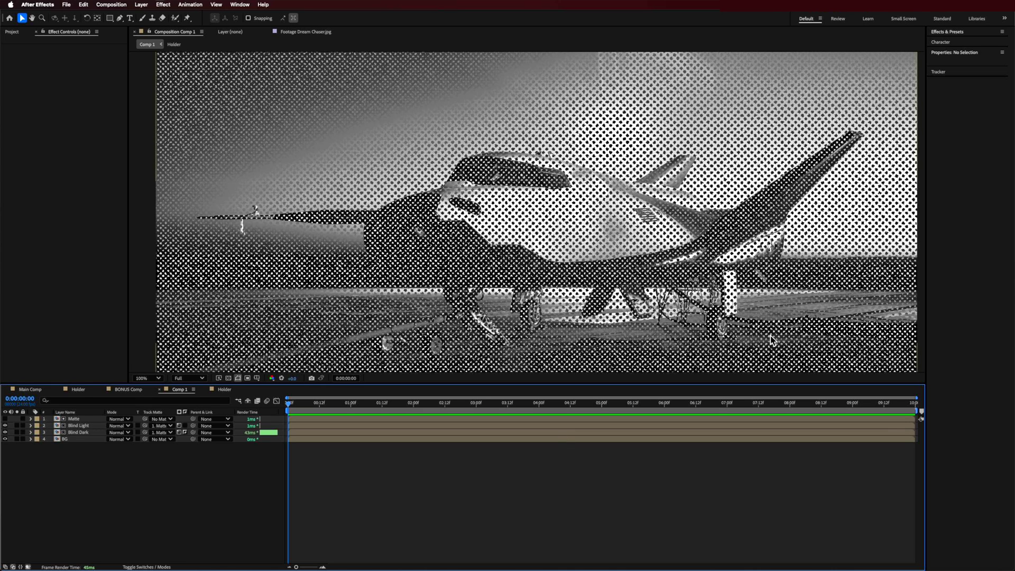
# Pick a dark grey for Blind Dark's Tint Map Black To colour.
pyautogui.click(87, 432)
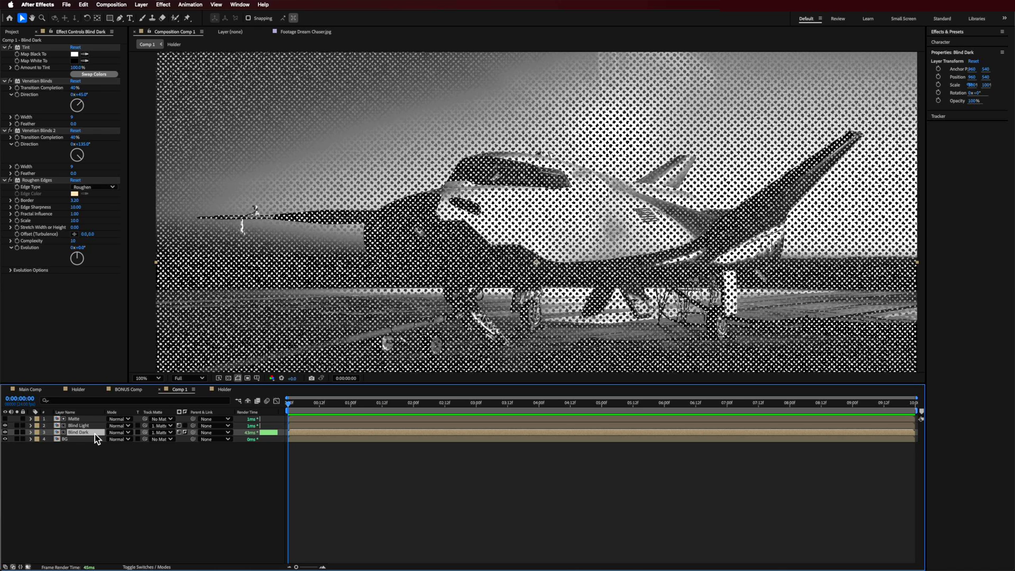
pyautogui.click(75, 54)
pyautogui.moveTo(436, 271)
pyautogui.mouseDown()
pyautogui.moveTo(421, 280)
pyautogui.moveTo(409, 319)
pyautogui.moveTo(406, 281)
pyautogui.mouseUp()
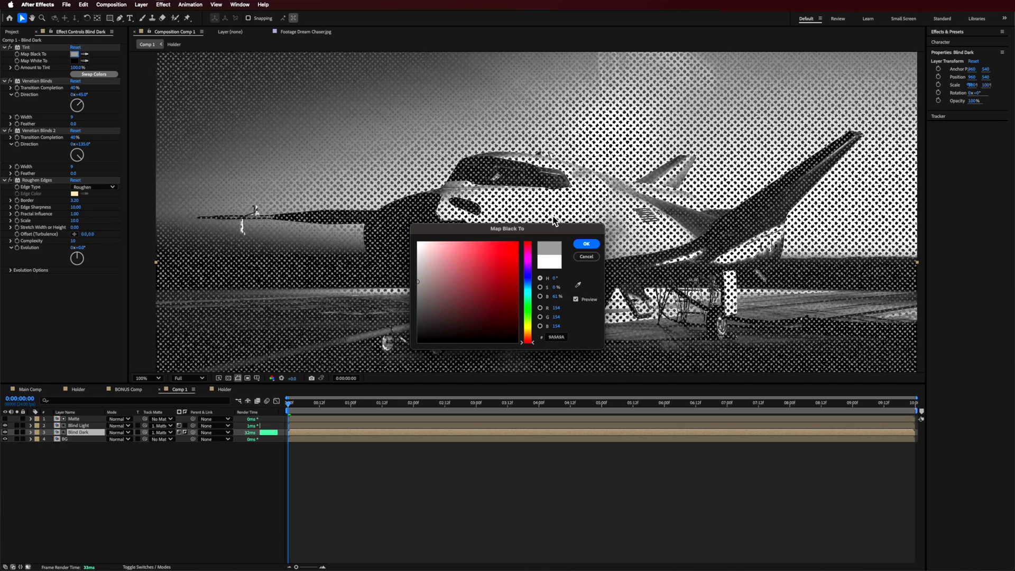
# Apply the grey Map Black To colour, test BG's Tint amount, and review at 50% then 100%.
pyautogui.moveTo(553, 229); pyautogui.dragTo(493, 197)
pyautogui.press('Return')
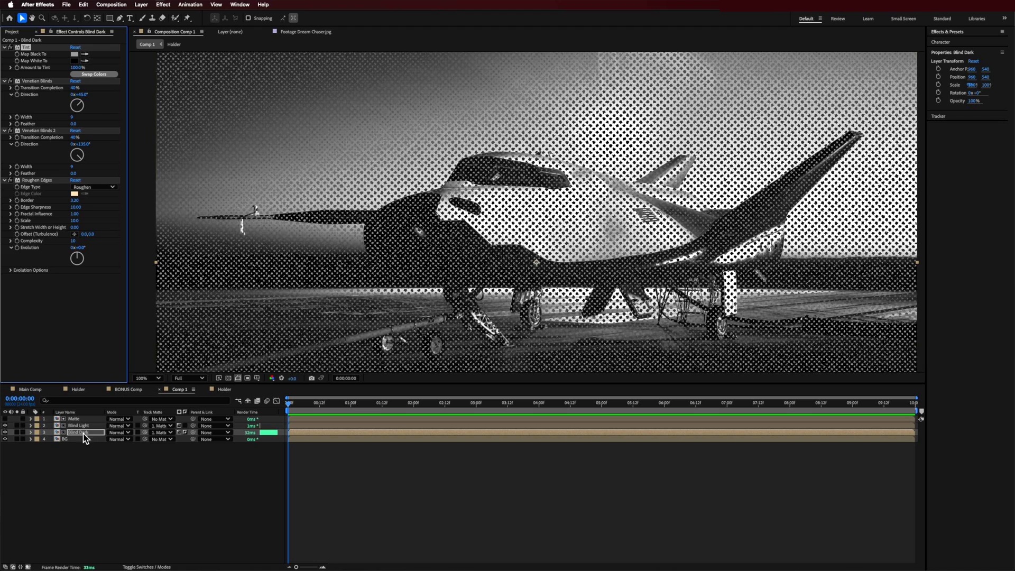
pyautogui.click(74, 440)
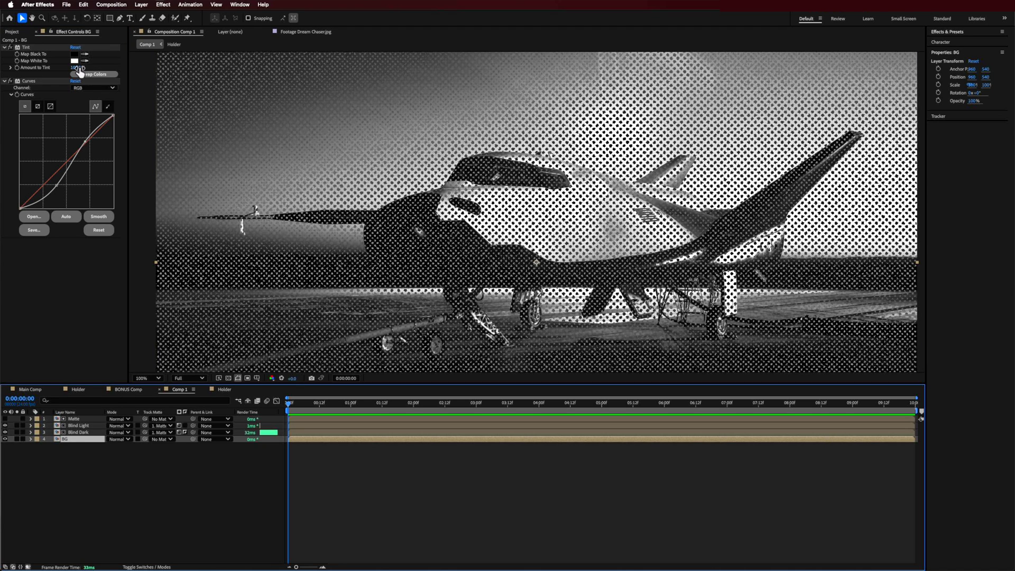
pyautogui.moveTo(78, 68); pyautogui.dragTo(61, 69)
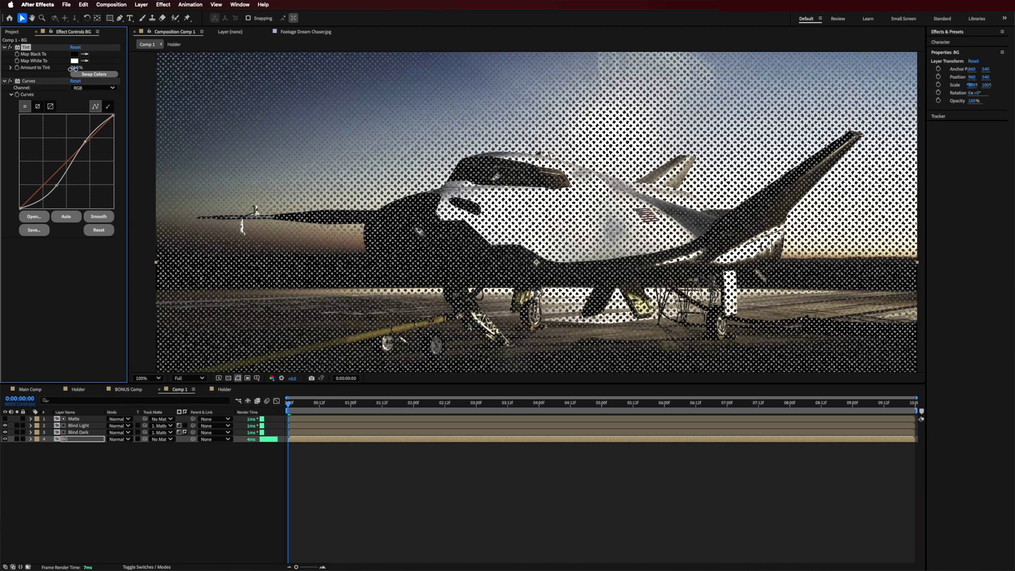
pyautogui.press(',')
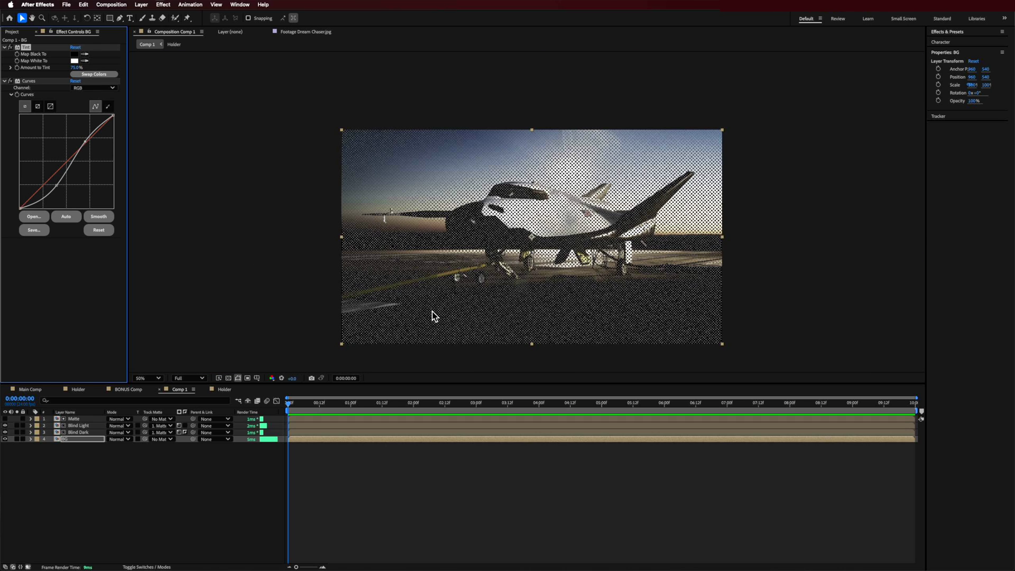
pyautogui.press('space')
pyautogui.moveTo(585, 244); pyautogui.dragTo(540, 211)
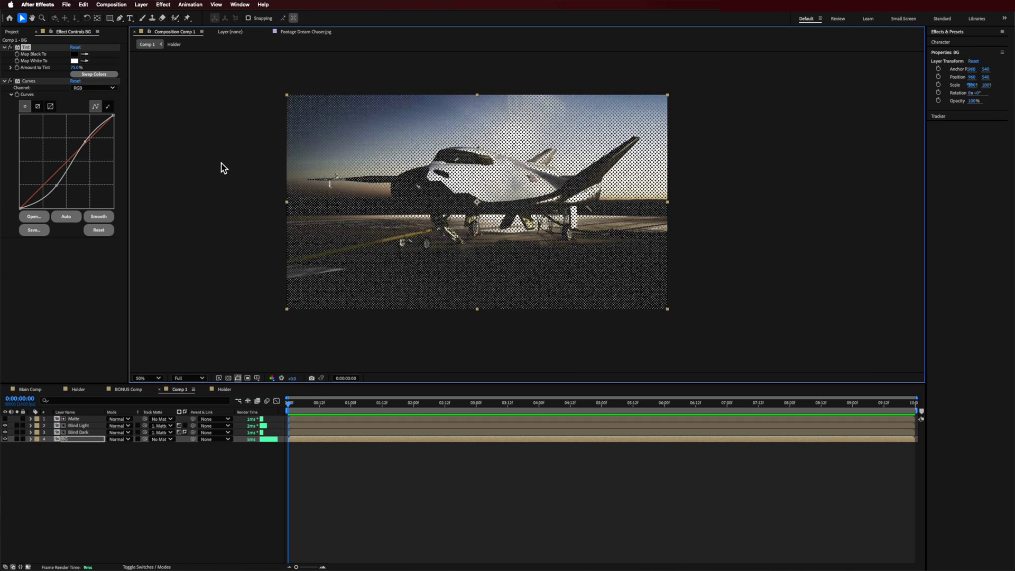
pyautogui.moveTo(422, 190); pyautogui.dragTo(449, 209)
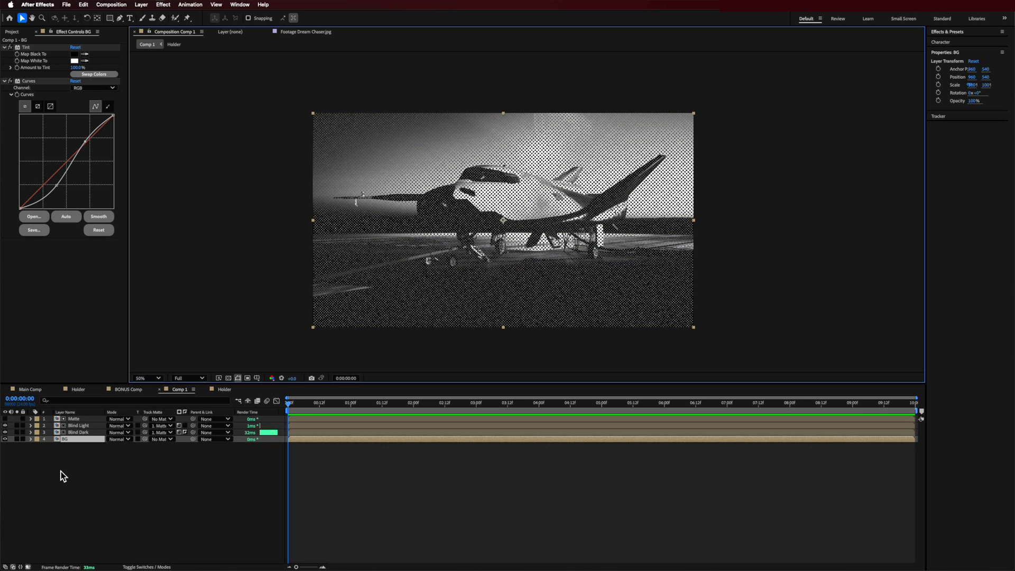
pyautogui.click(125, 488)
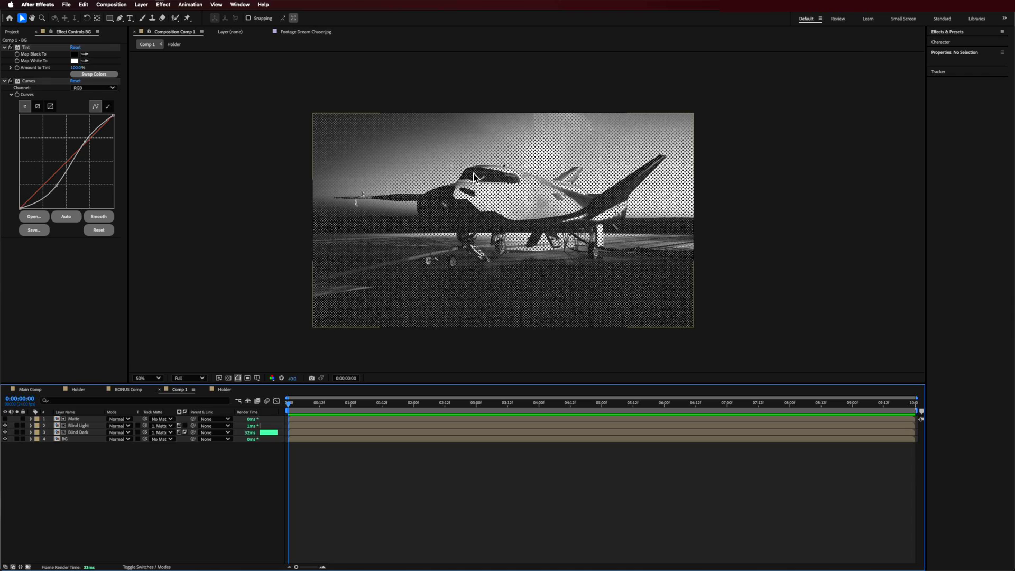
pyautogui.press('.')
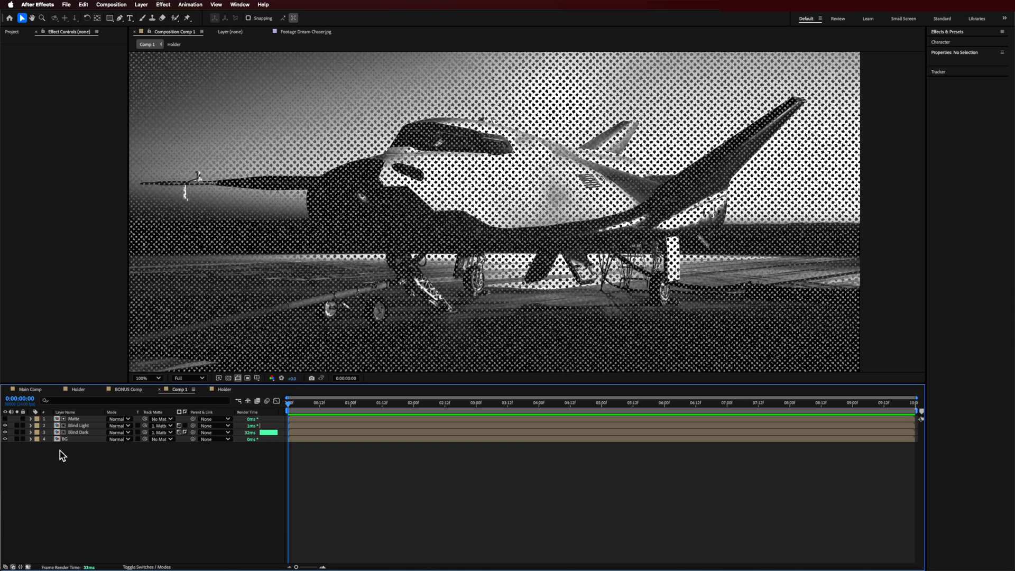
# Add a new adjustment layer on top of the comp.
pyautogui.rightClick(87, 460)
pyautogui.moveTo(127, 466)
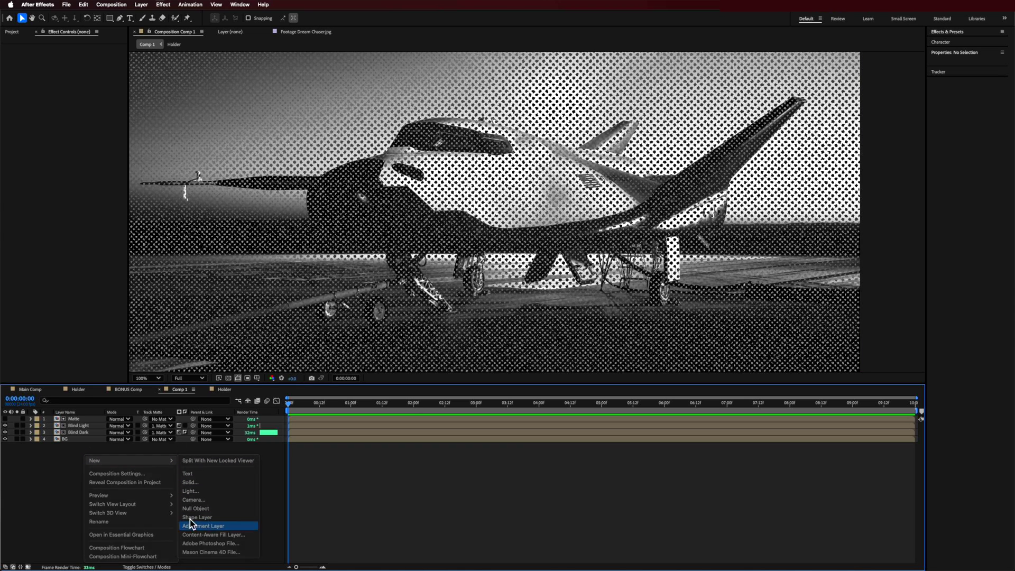
pyautogui.click(209, 526)
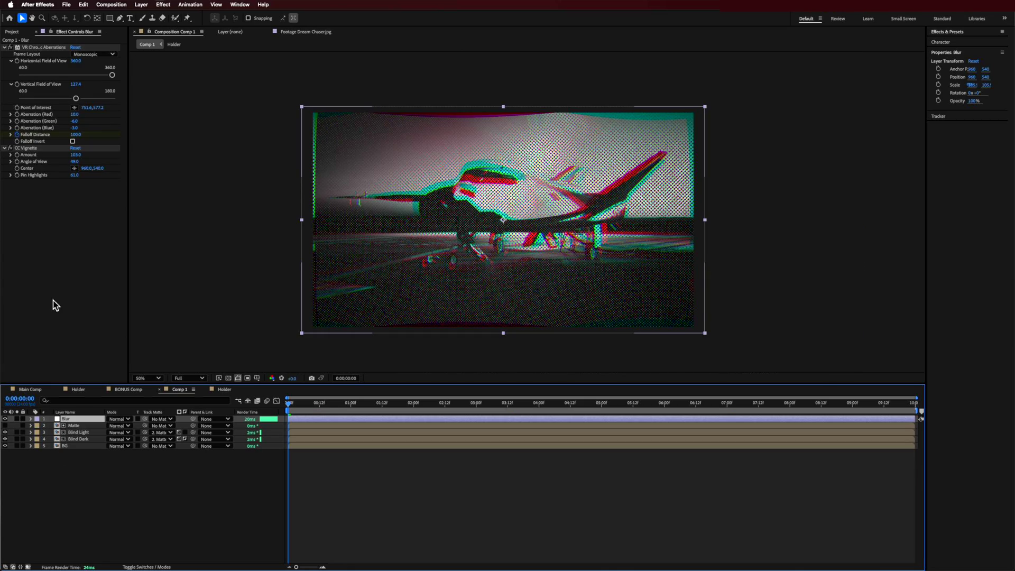
# Toggle VR Chromatic Aberrations and CC Vignette off, then re-enable the chromatic aberration.
pyautogui.click(10, 47)
pyautogui.click(11, 148)
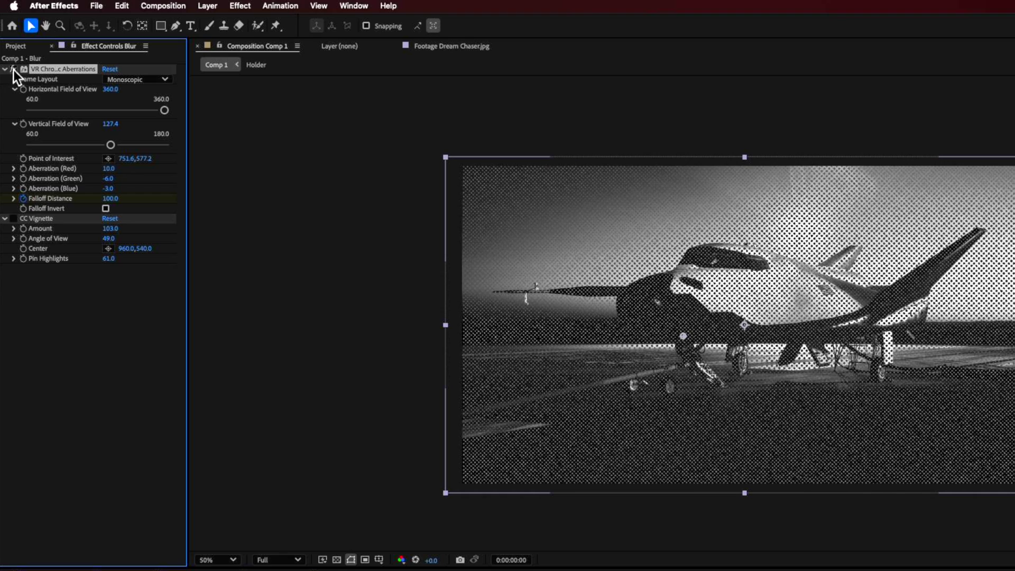
pyautogui.click(14, 70)
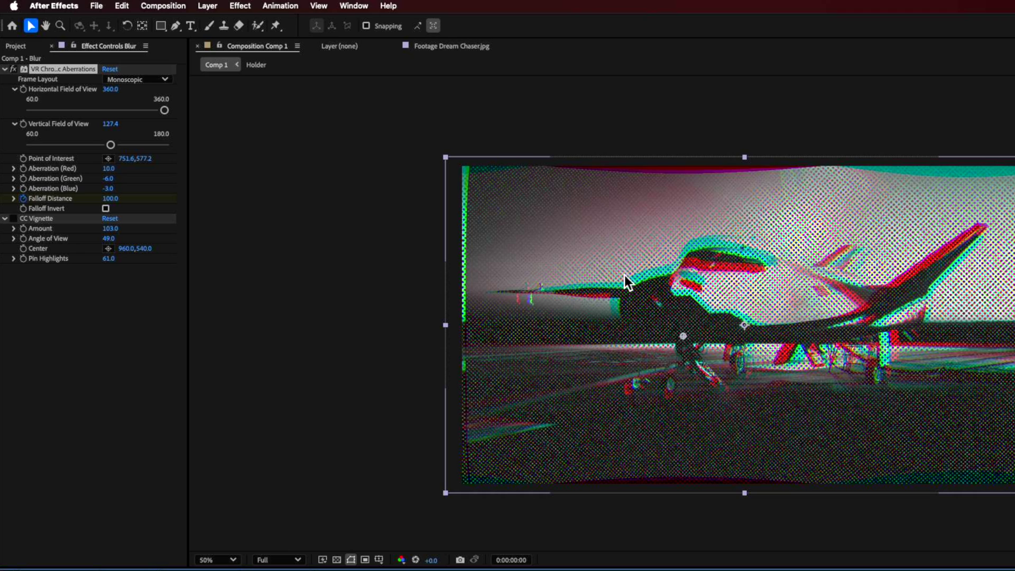
# Select the Blur layer and reveal its keyframed properties with U.
pyautogui.press('y')
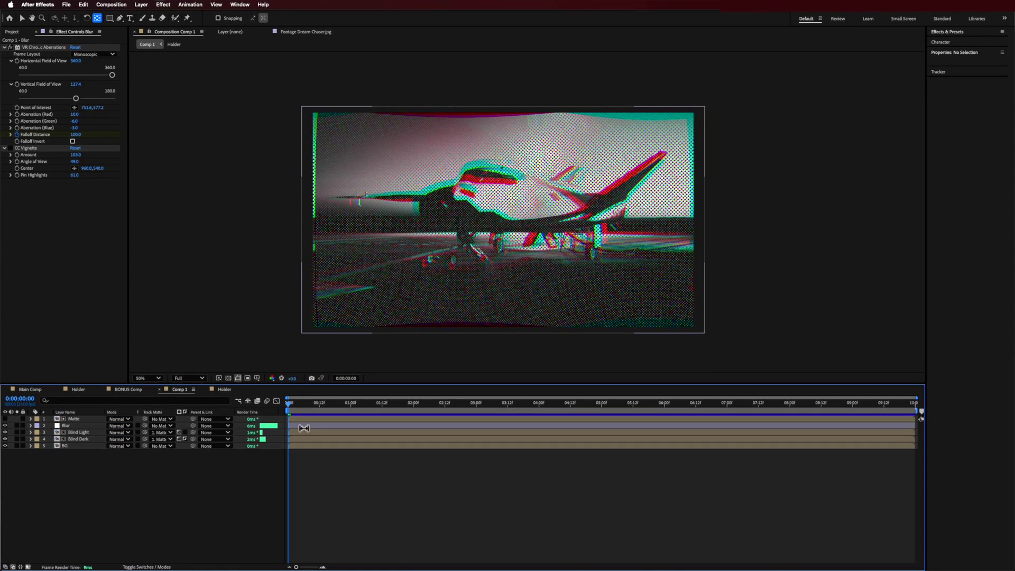
pyautogui.click(304, 427)
pyautogui.press('v')
pyautogui.press('u')
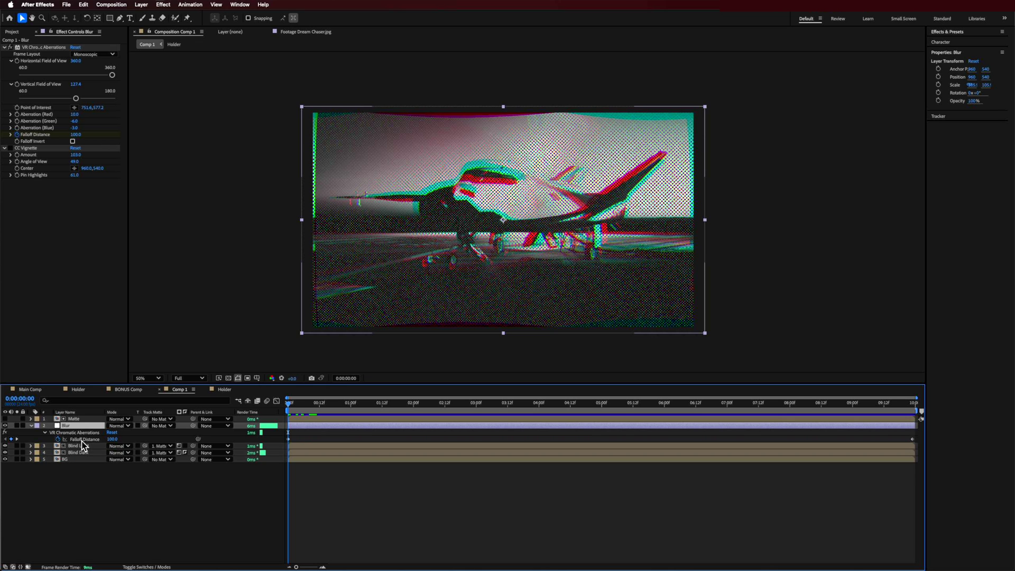
# At the comp's last frame, try Falloff Distance 100, undo it, then step back a few frames.
pyautogui.moveTo(306, 403); pyautogui.dragTo(952, 422)
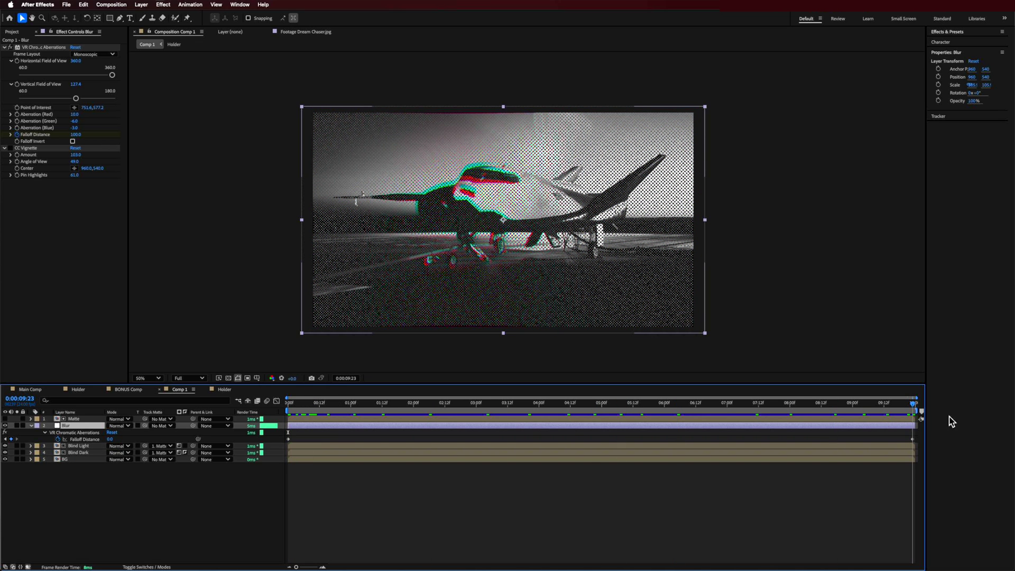
pyautogui.moveTo(105, 442); pyautogui.dragTo(178, 438)
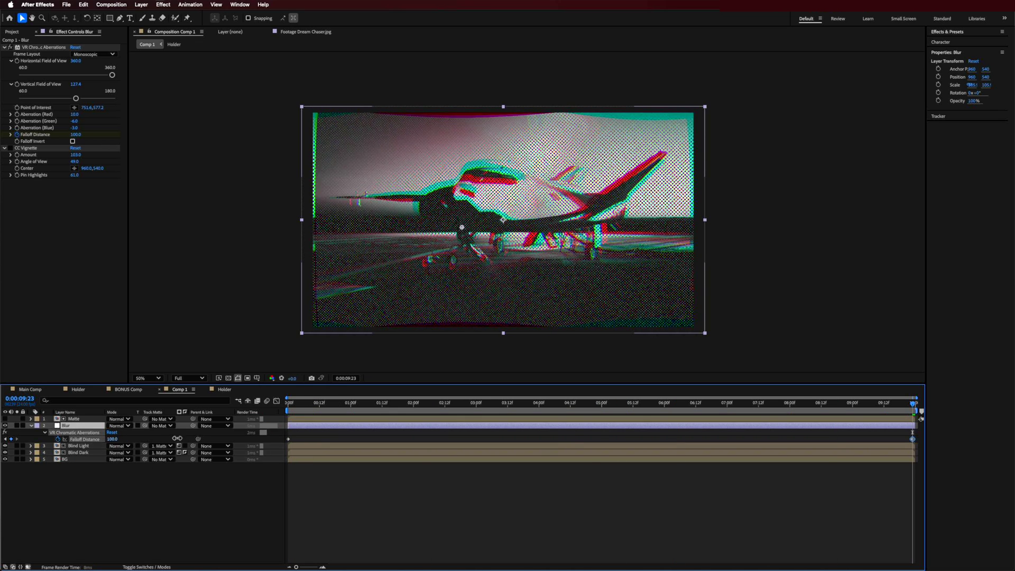
pyautogui.press('super+z')
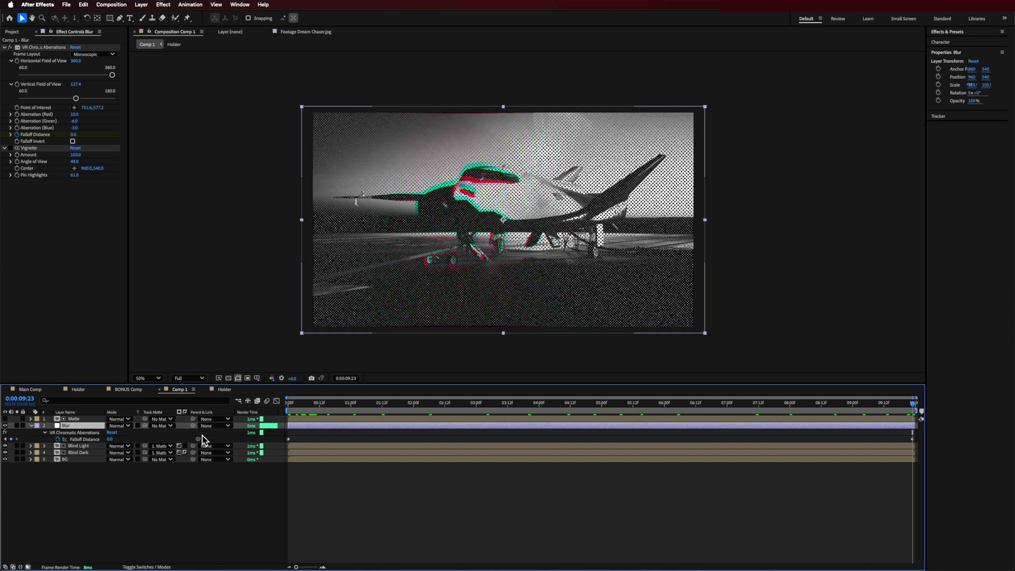
pyautogui.moveTo(296, 416); pyautogui.dragTo(148, 379)
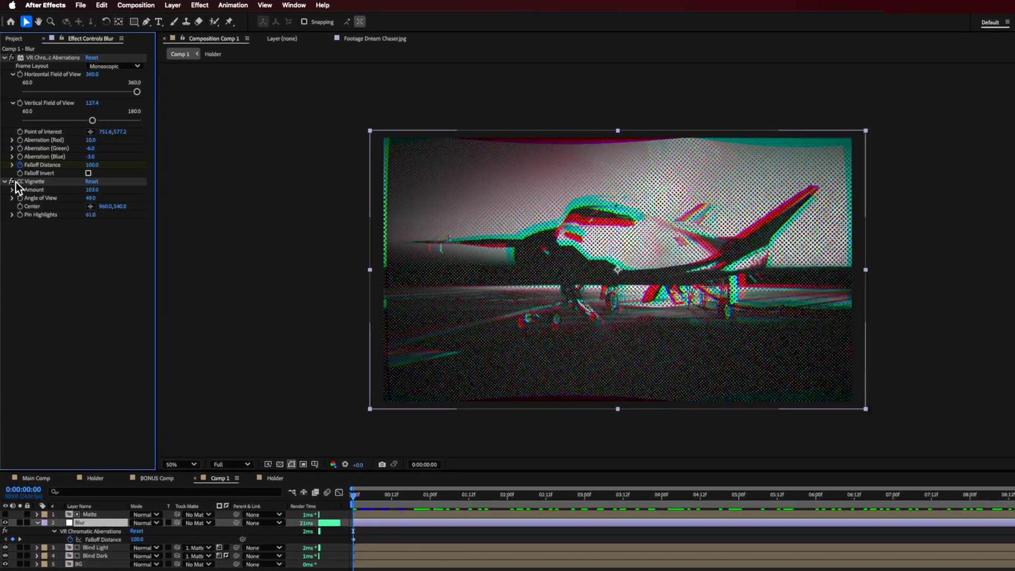
pyautogui.click(19, 149)
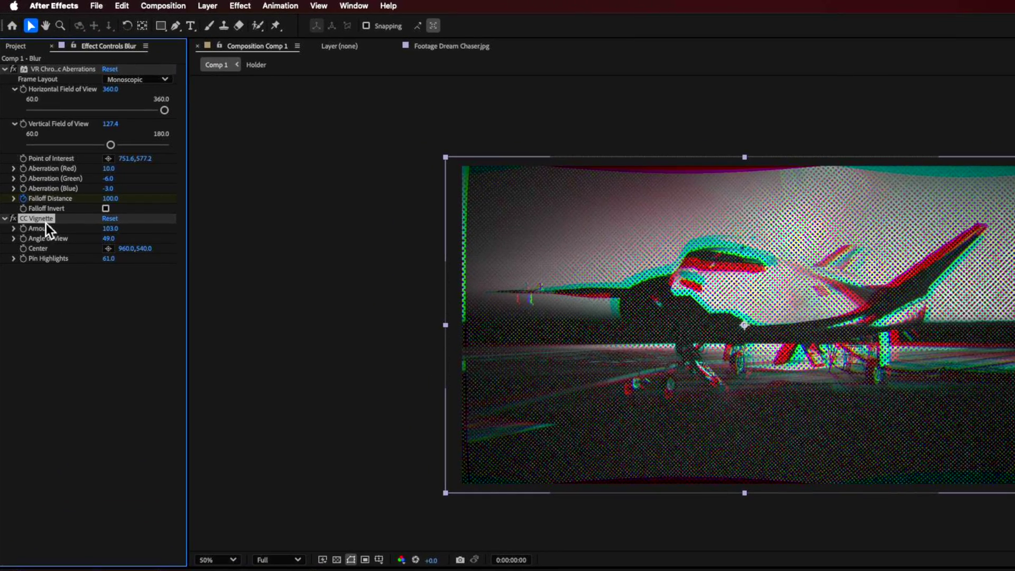
pyautogui.click(402, 6)
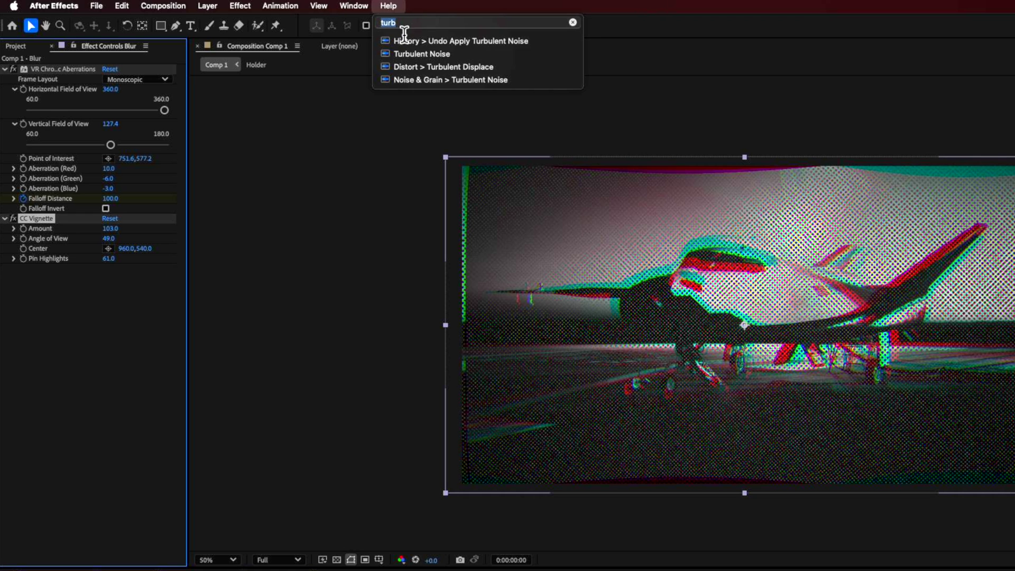
pyautogui.click(38, 366)
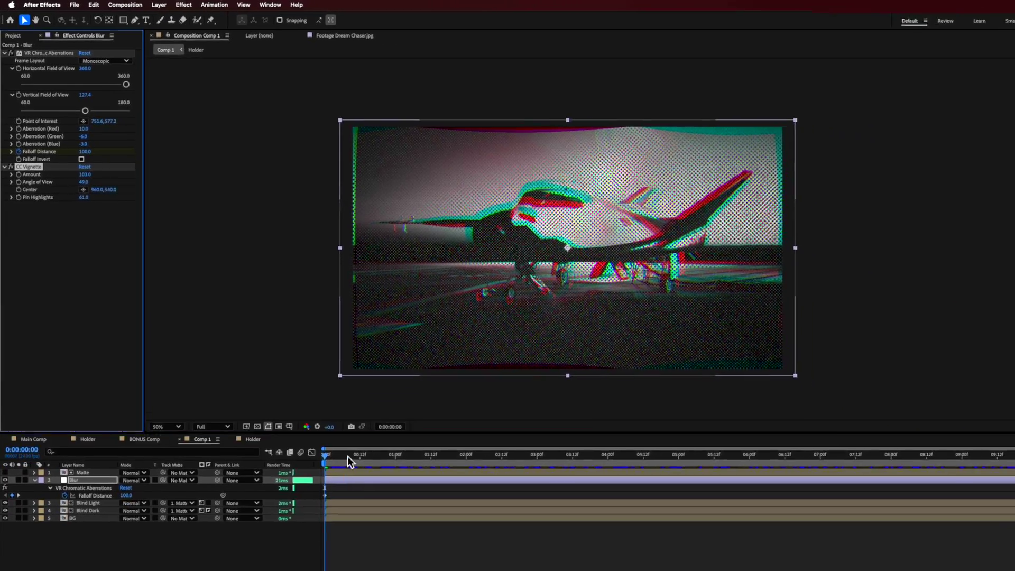
pyautogui.press('Home')
pyautogui.press('space')
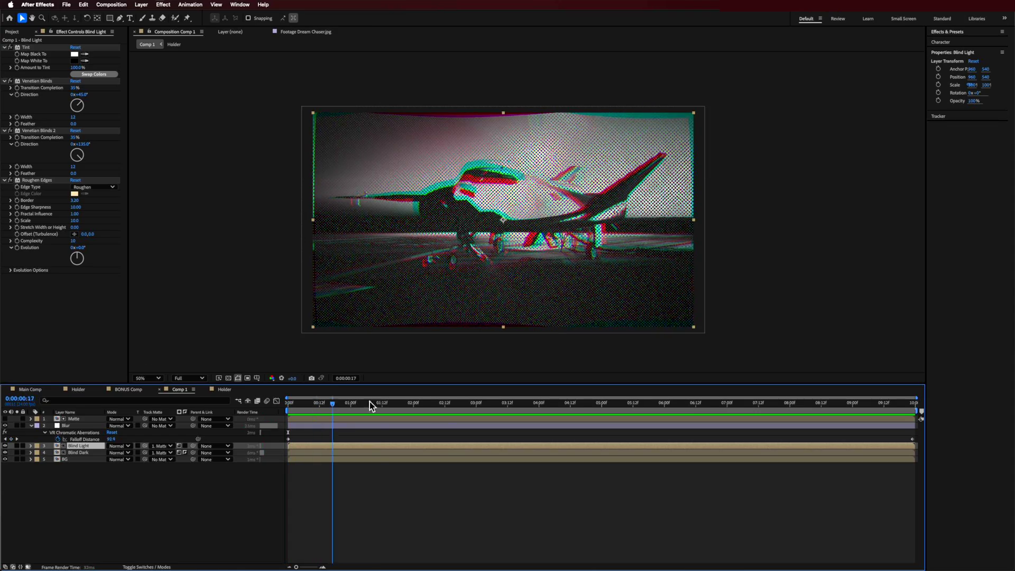
# Select Blind Light and Blind Dark and reveal their keyframed Roughen Edges Evolution.
pyautogui.click(18, 248)
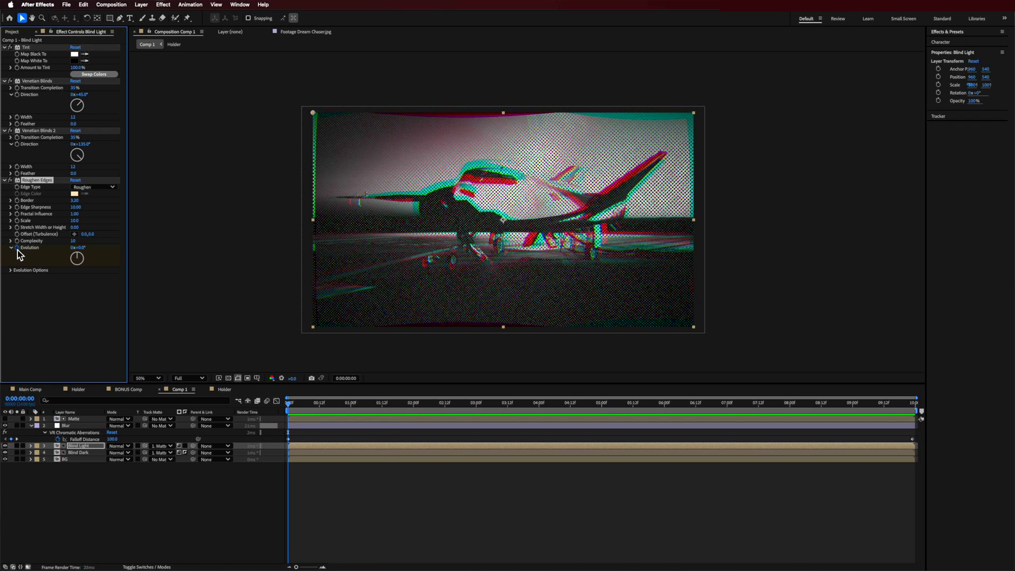
pyautogui.click(85, 454)
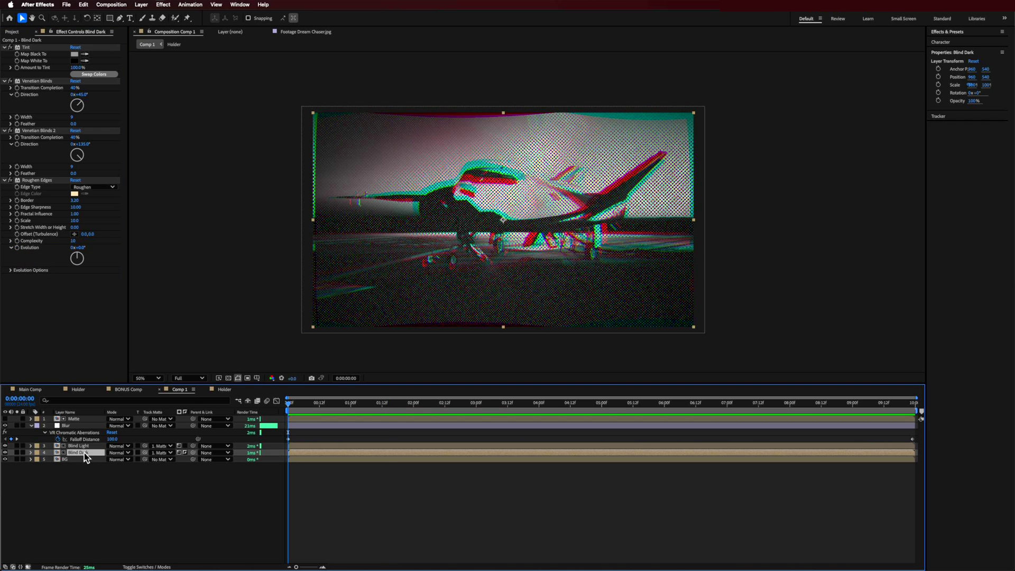
pyautogui.press('u')
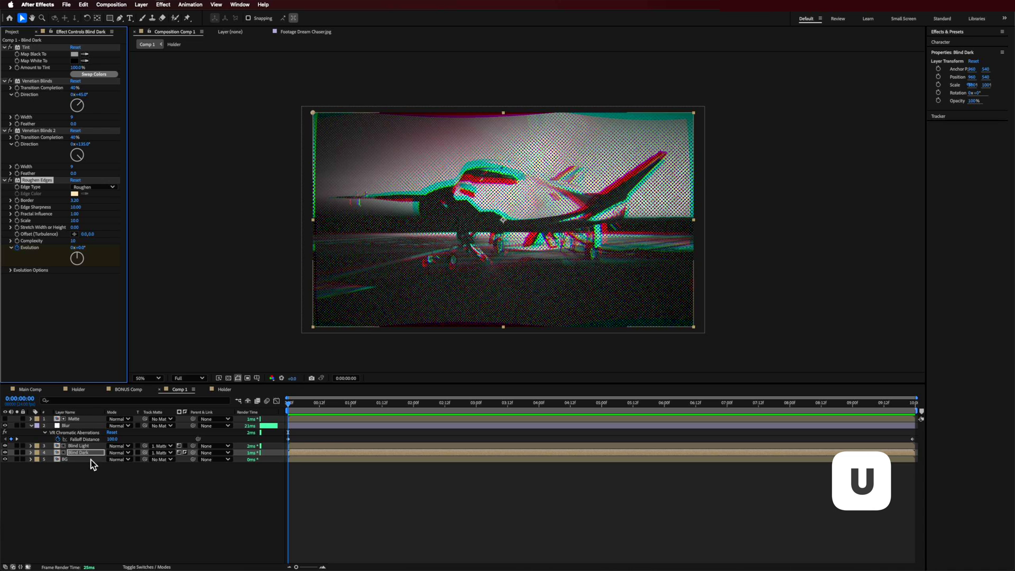
pyautogui.click(85, 447)
pyautogui.press('u')
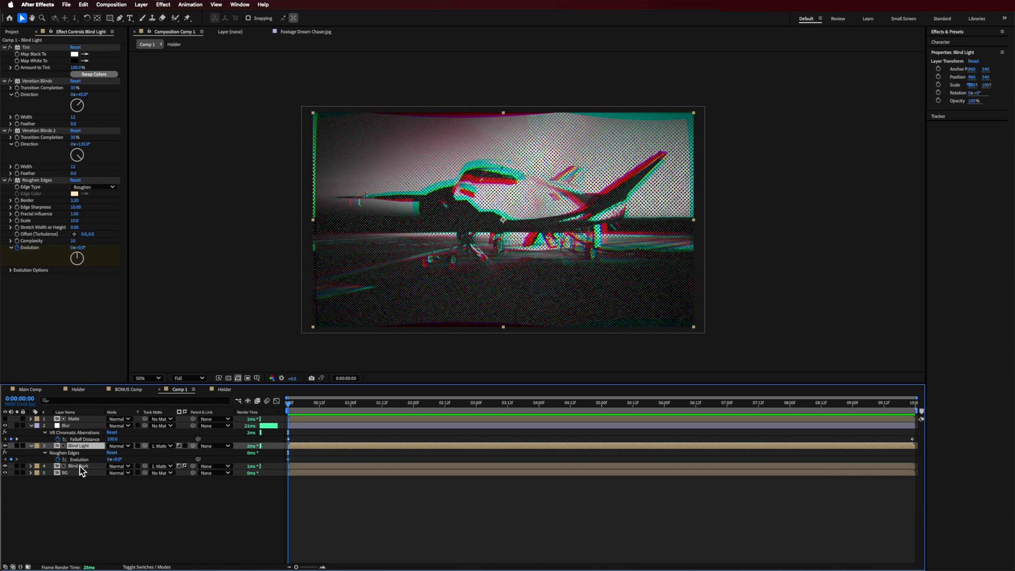
pyautogui.click(77, 466)
pyautogui.press('u')
# At the last frame, set both layers' Evolution to 4 revolutions and scrub to check.
pyautogui.moveTo(289, 410); pyautogui.dragTo(1011, 411)
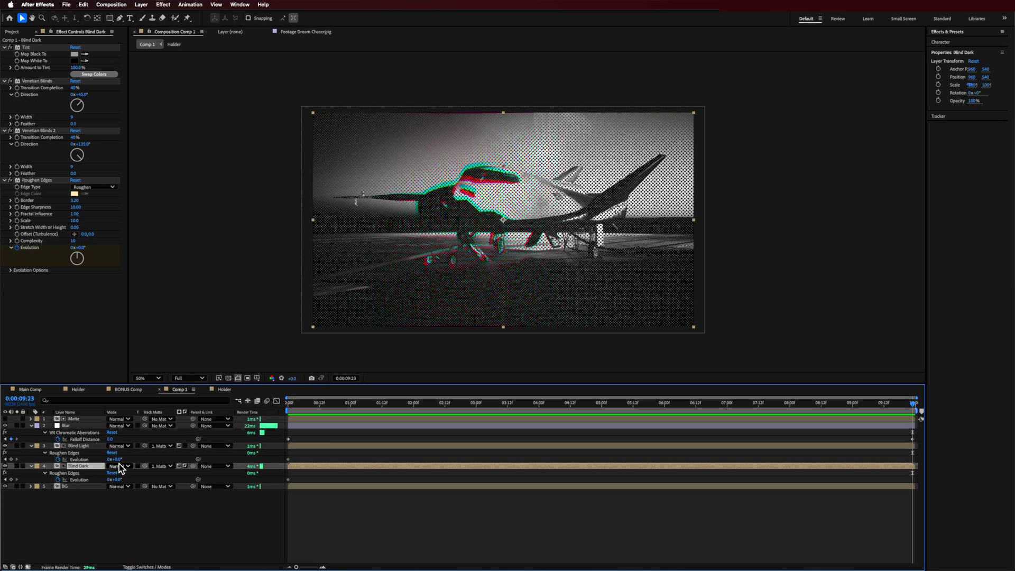
pyautogui.click(110, 459)
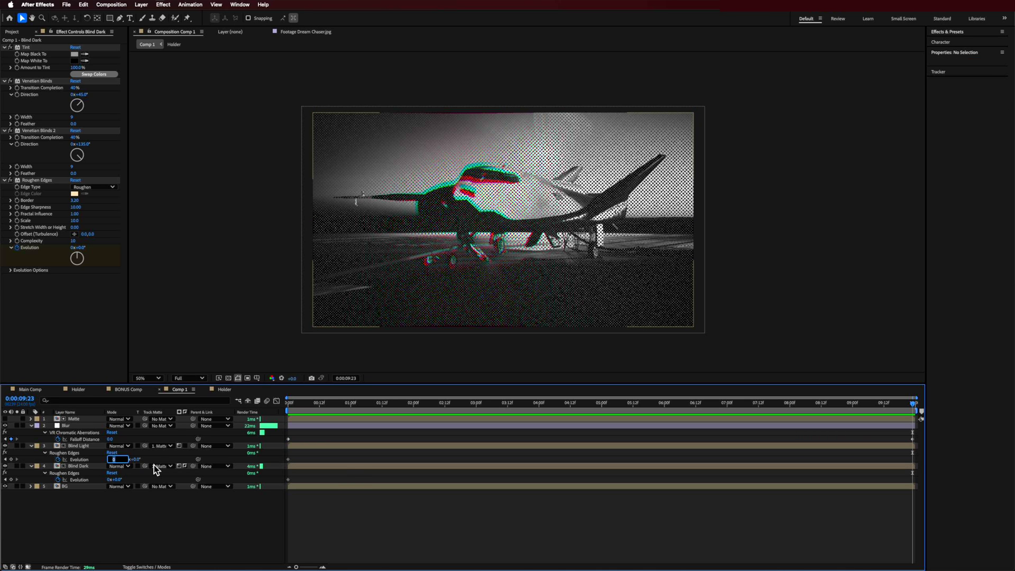
pyautogui.write('4')
pyautogui.press('Return')
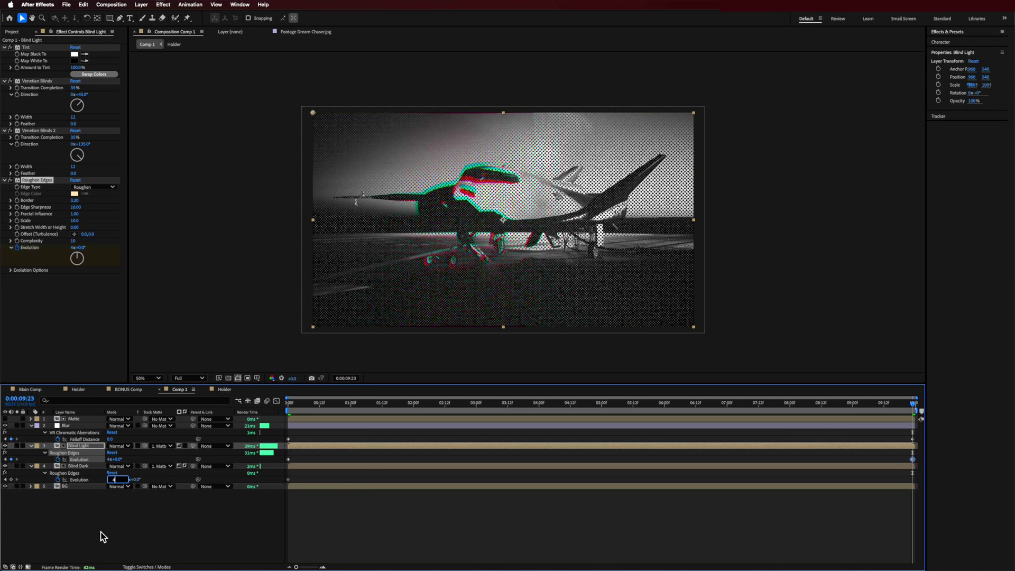
pyautogui.moveTo(330, 414); pyautogui.dragTo(703, 414)
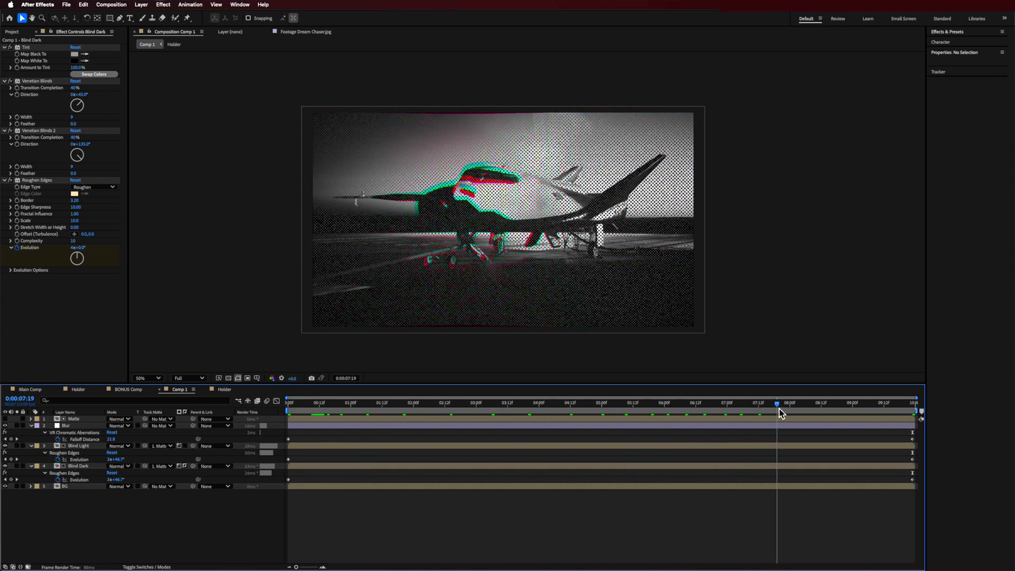
# View at 100%, preview, and hide the Blur and Blind Dark layers, selecting Blind Light.
pyautogui.moveTo(857, 410); pyautogui.dragTo(908, 411)
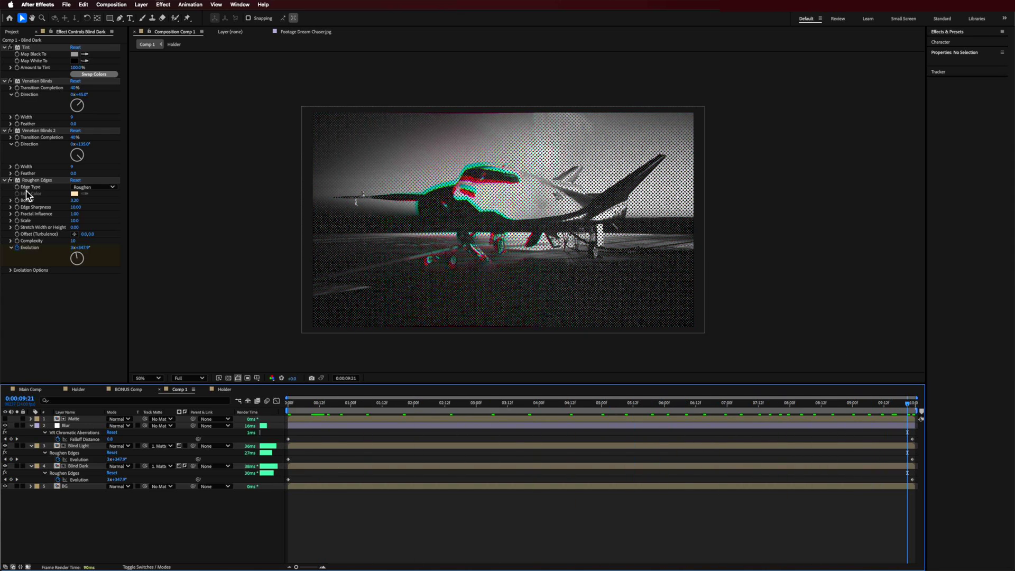
pyautogui.press('.')
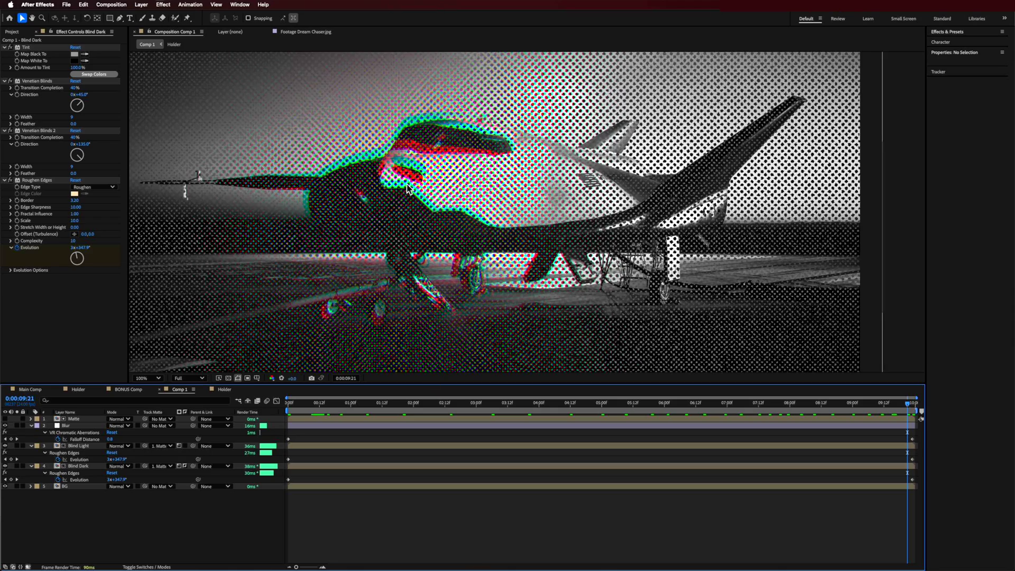
pyautogui.press('space')
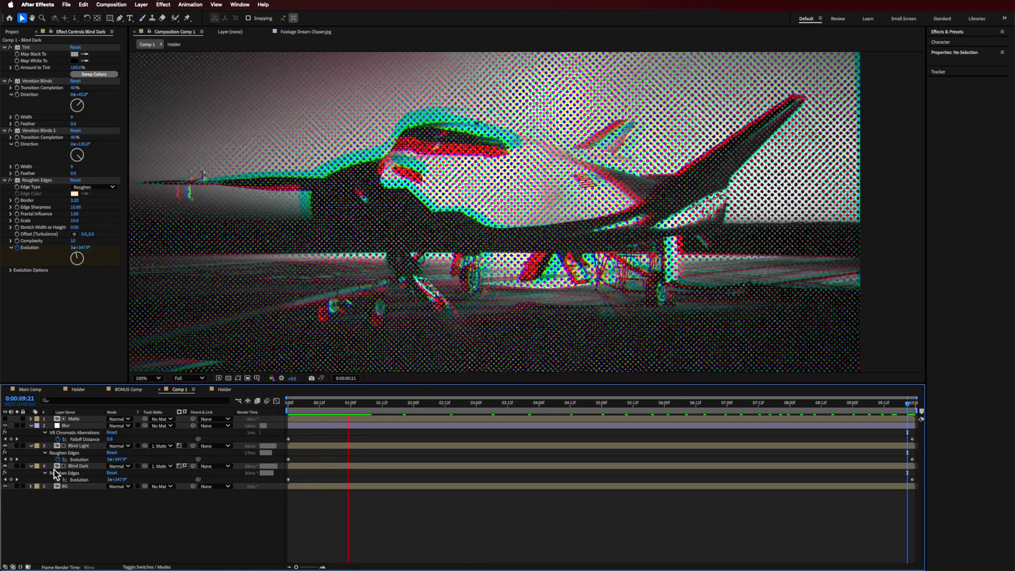
pyautogui.click(6, 426)
pyautogui.click(5, 466)
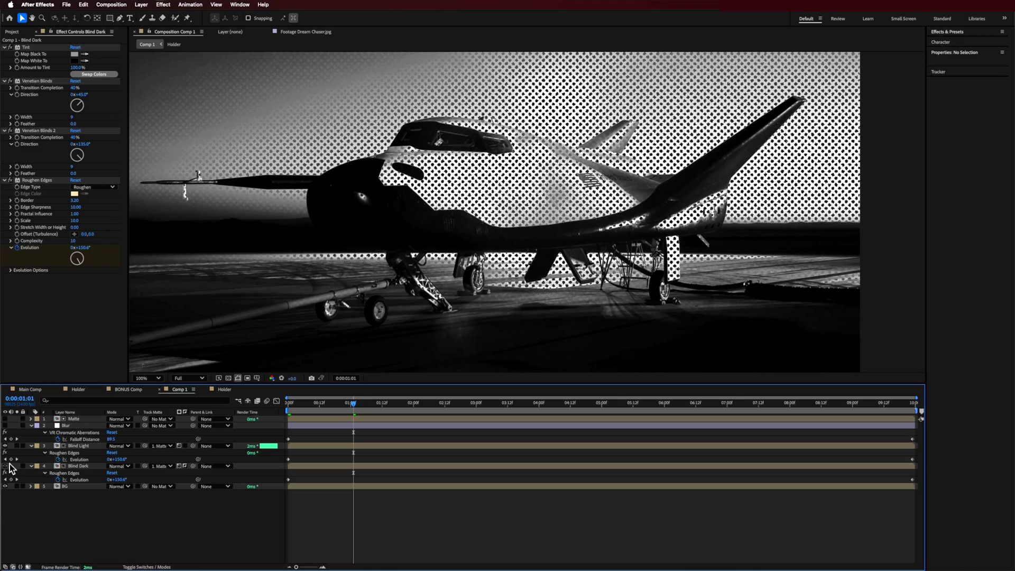
pyautogui.click(90, 446)
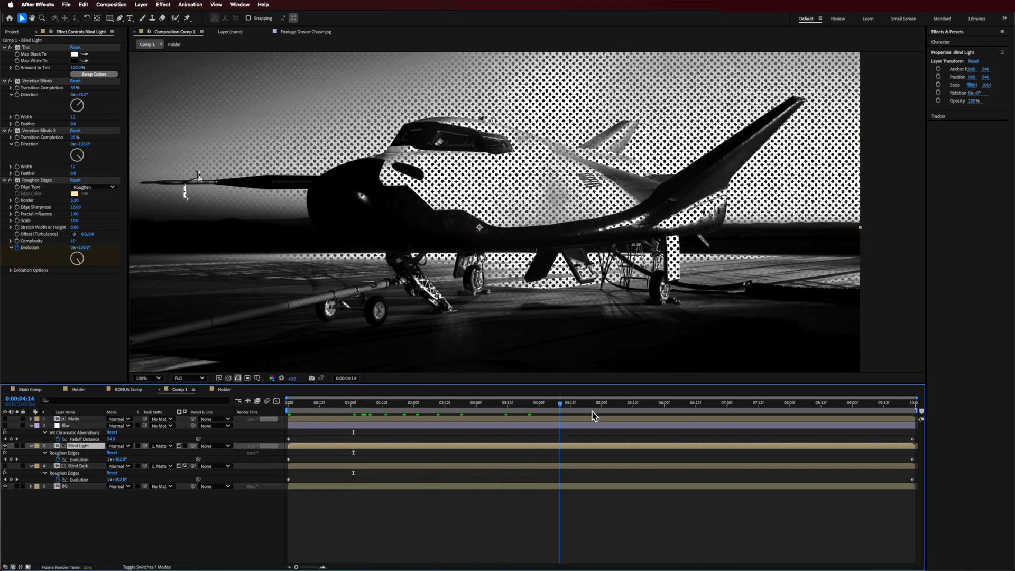
# Test Roughen Edges Complexity at 1 and 10 in previews, then raise the border to 7.
pyautogui.press('space')
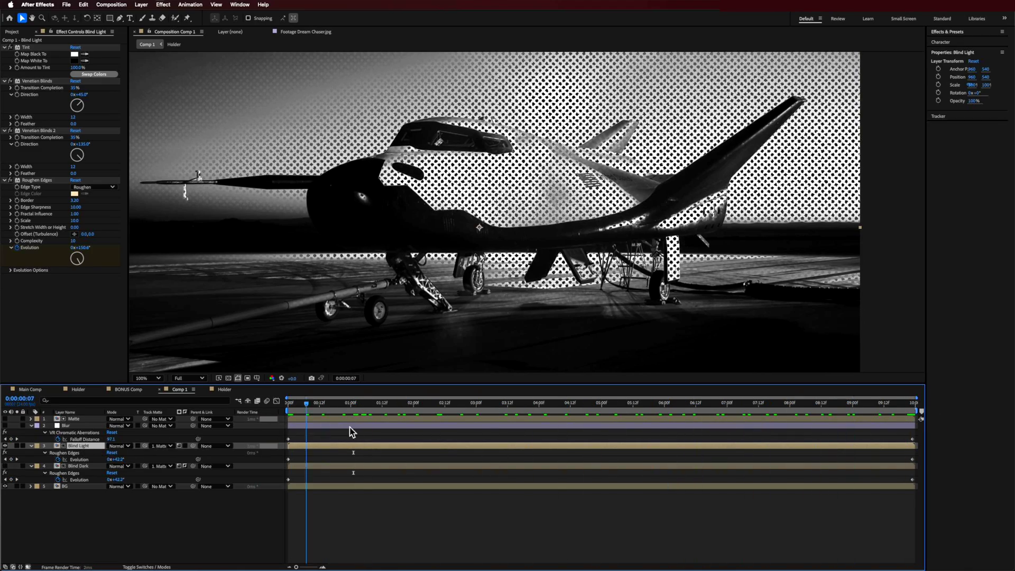
pyautogui.press('space')
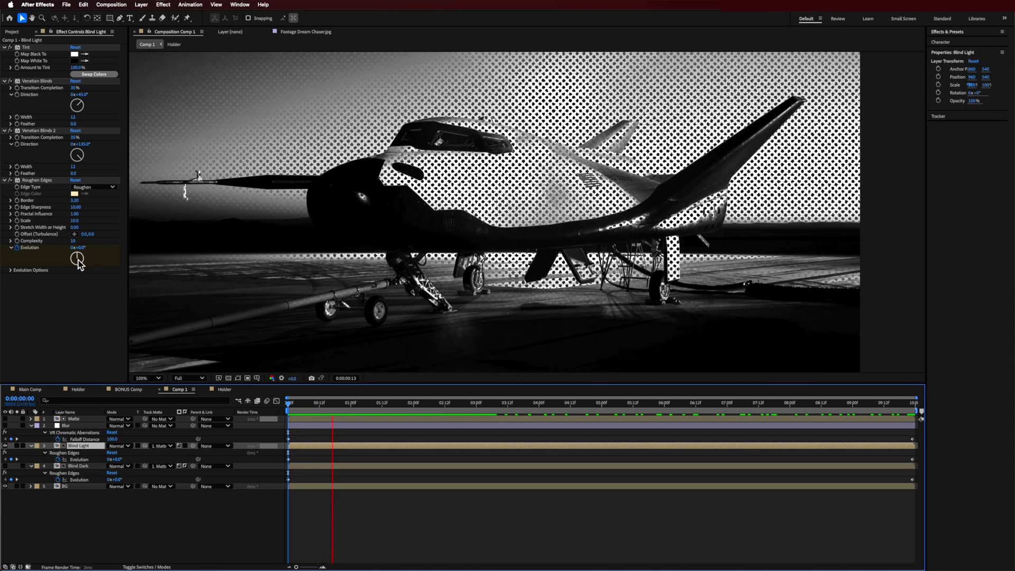
pyautogui.moveTo(73, 241); pyautogui.dragTo(153, 249)
pyautogui.press('space')
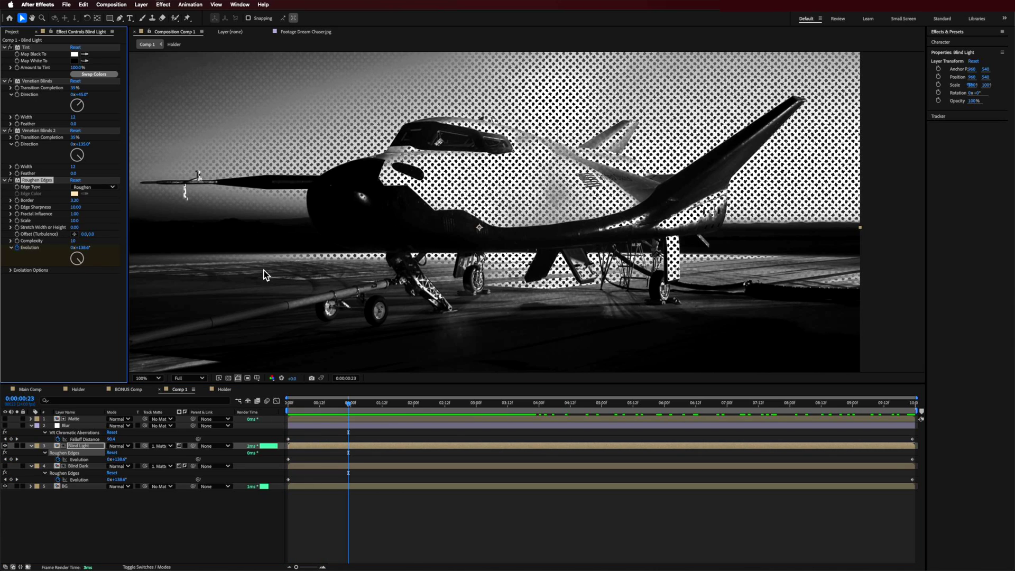
pyautogui.press('space')
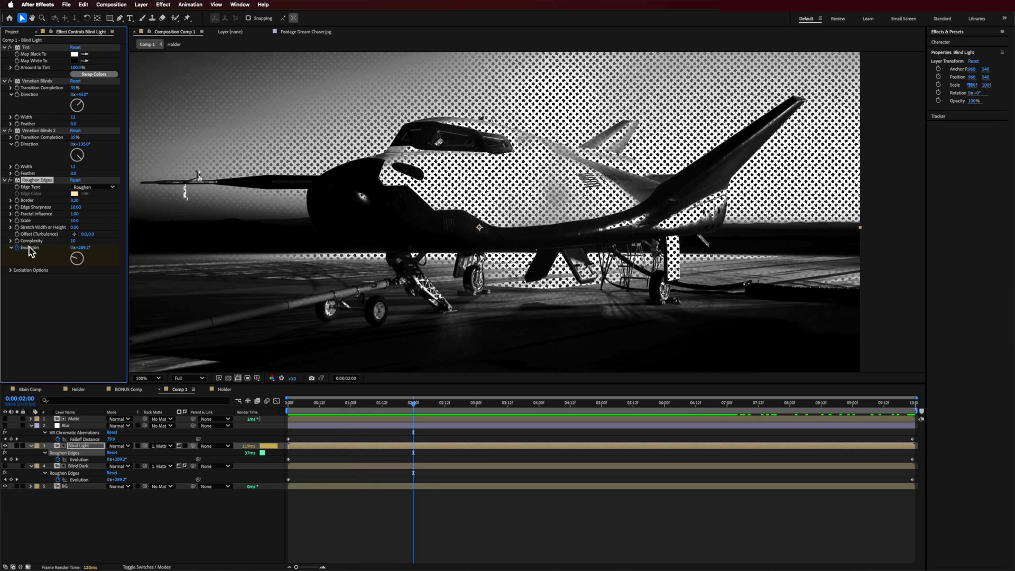
pyautogui.moveTo(80, 206); pyautogui.dragTo(105, 229)
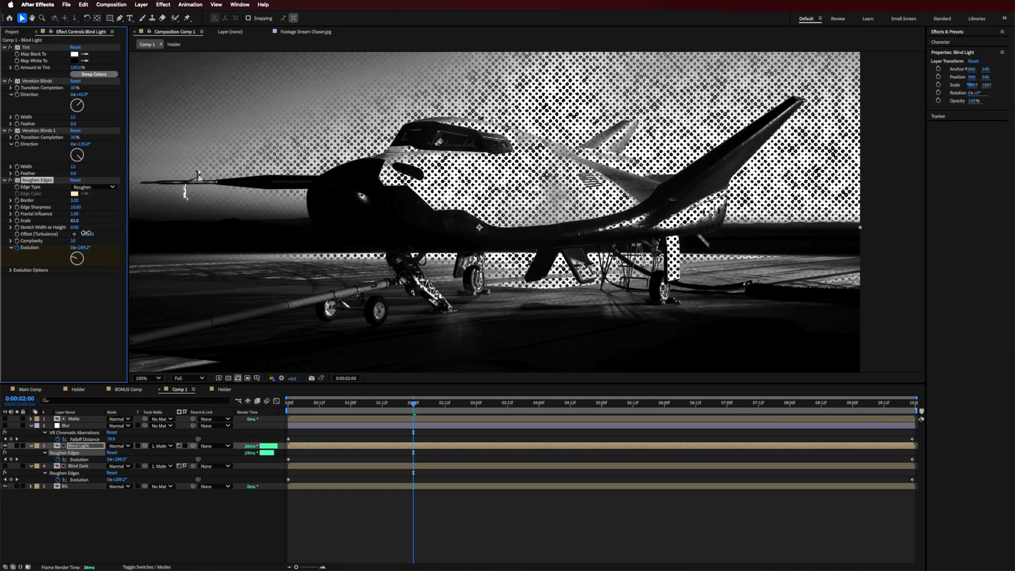